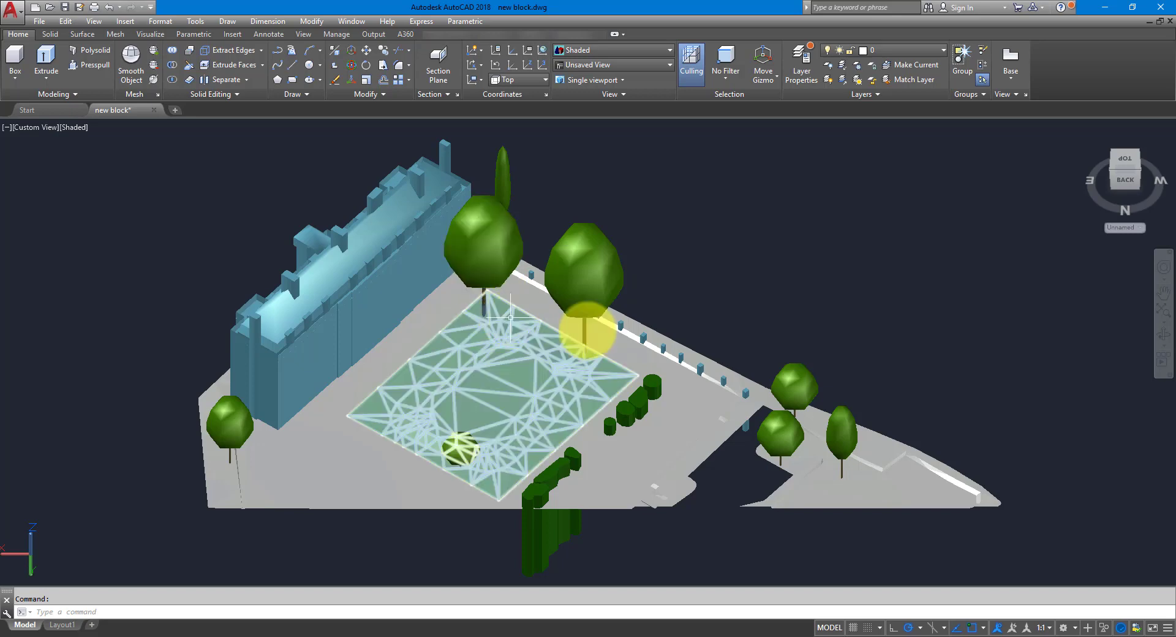
# Orbit around the 3D site drawing and examine the lawn, terrain meshes, building and trees.
pyautogui.scroll(-2, 631, 322)
pyautogui.keyDown('shift'); pyautogui.moveTo(630, 323); pyautogui.dragTo(582, 350, button='middle'); pyautogui.keyUp('shift')
pyautogui.scroll(3, 539, 312)
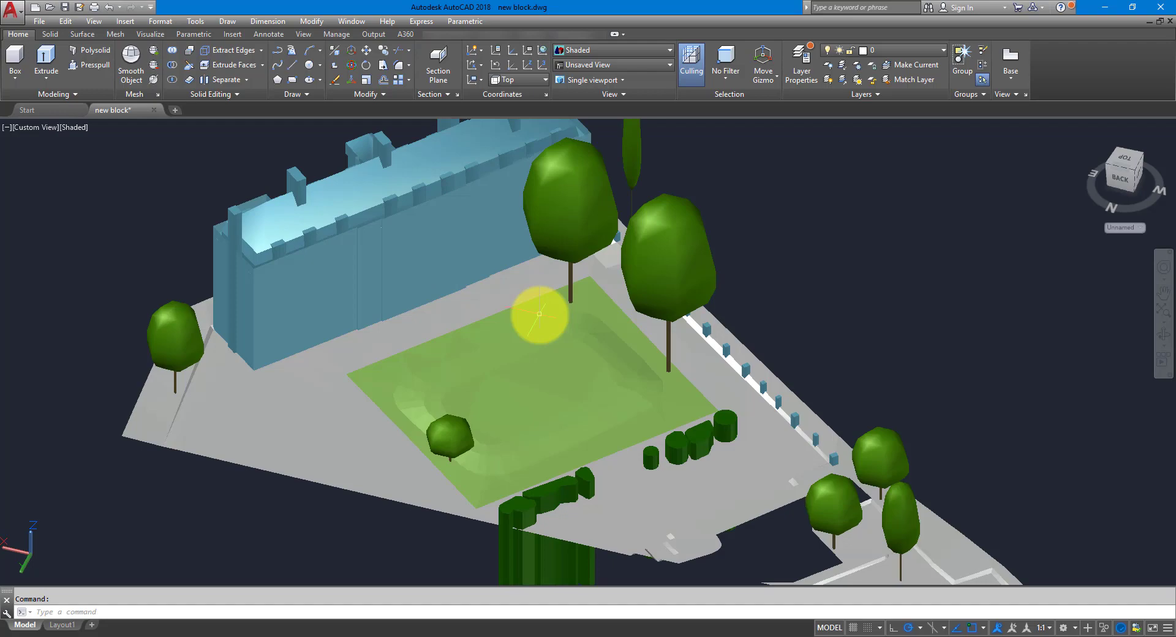
pyautogui.scroll(2, 539, 314)
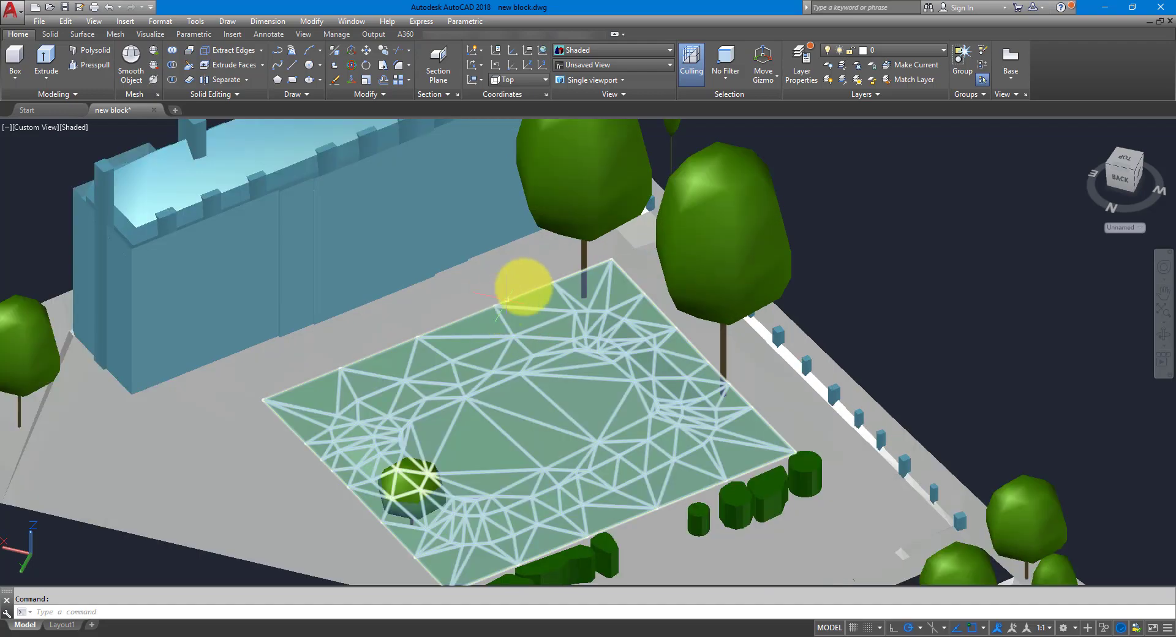
pyautogui.click(578, 224)
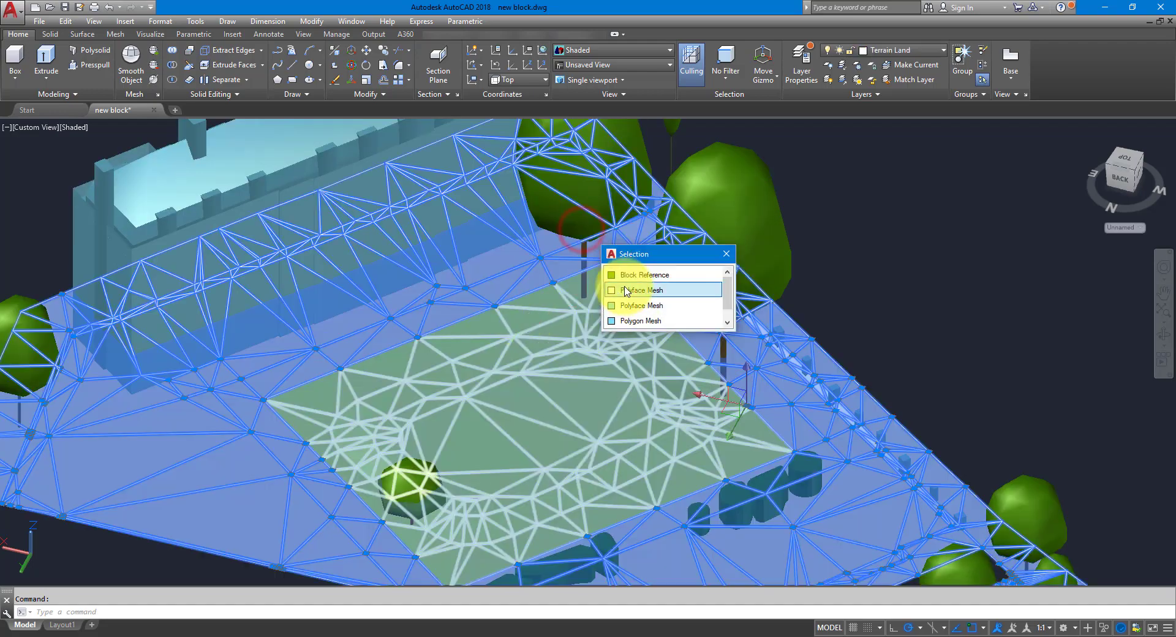
pyautogui.moveTo(559, 310); pyautogui.dragTo(524, 406, button='middle')
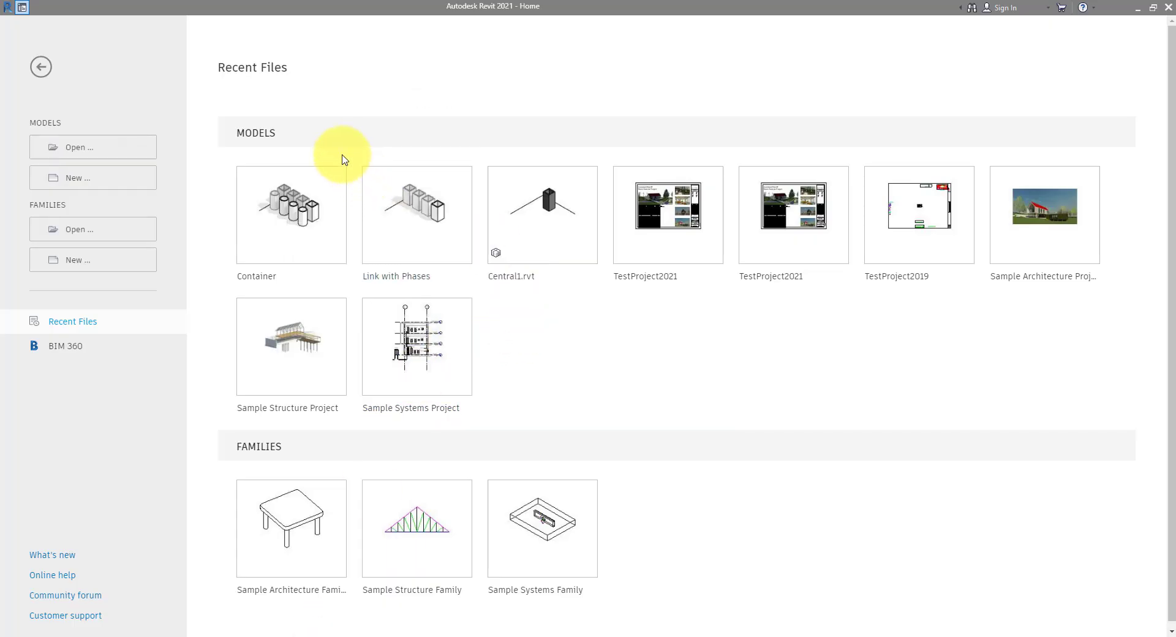
# Switch to Revit and create a new project with no template file and metric units.
pyautogui.click(124, 182)
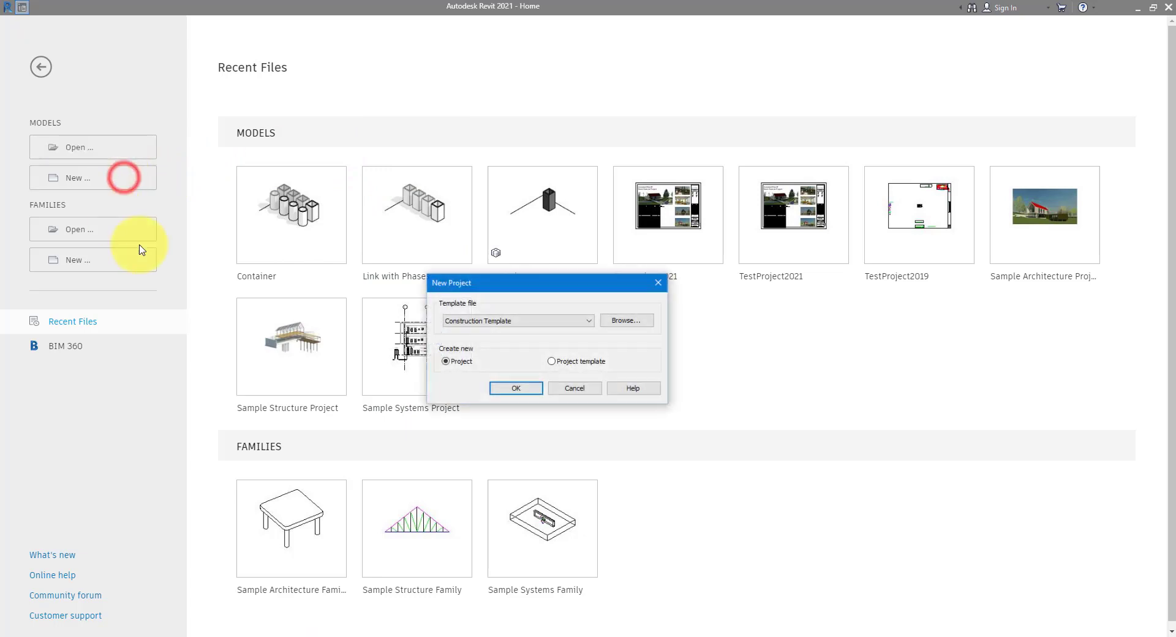
pyautogui.click(504, 321)
pyautogui.click(489, 333)
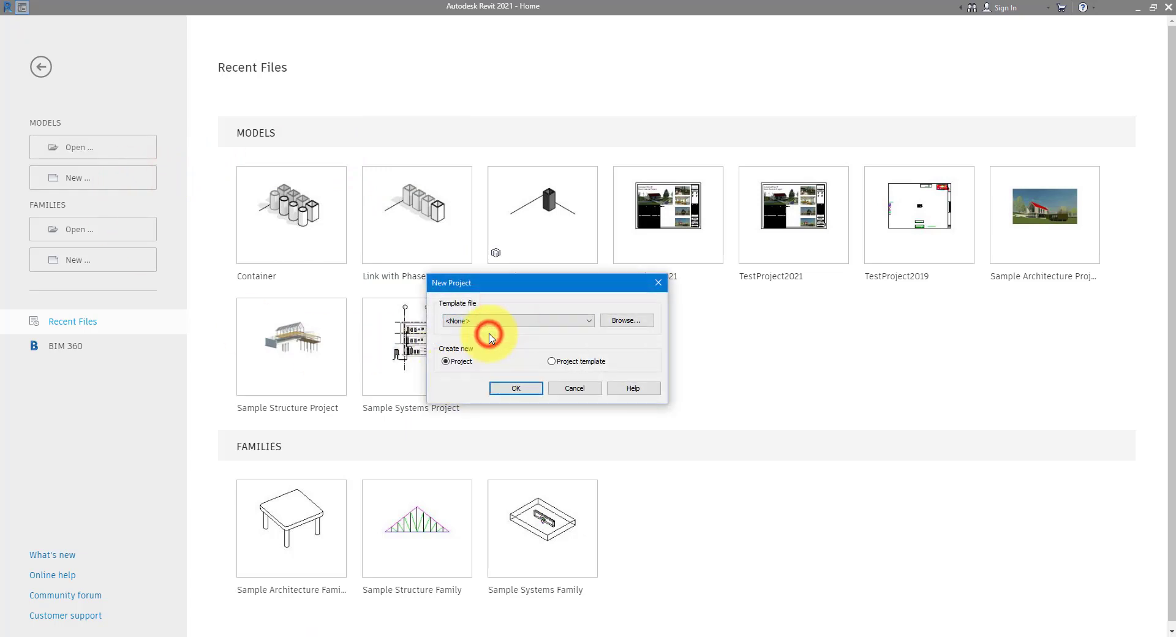
pyautogui.click(514, 389)
pyautogui.click(525, 341)
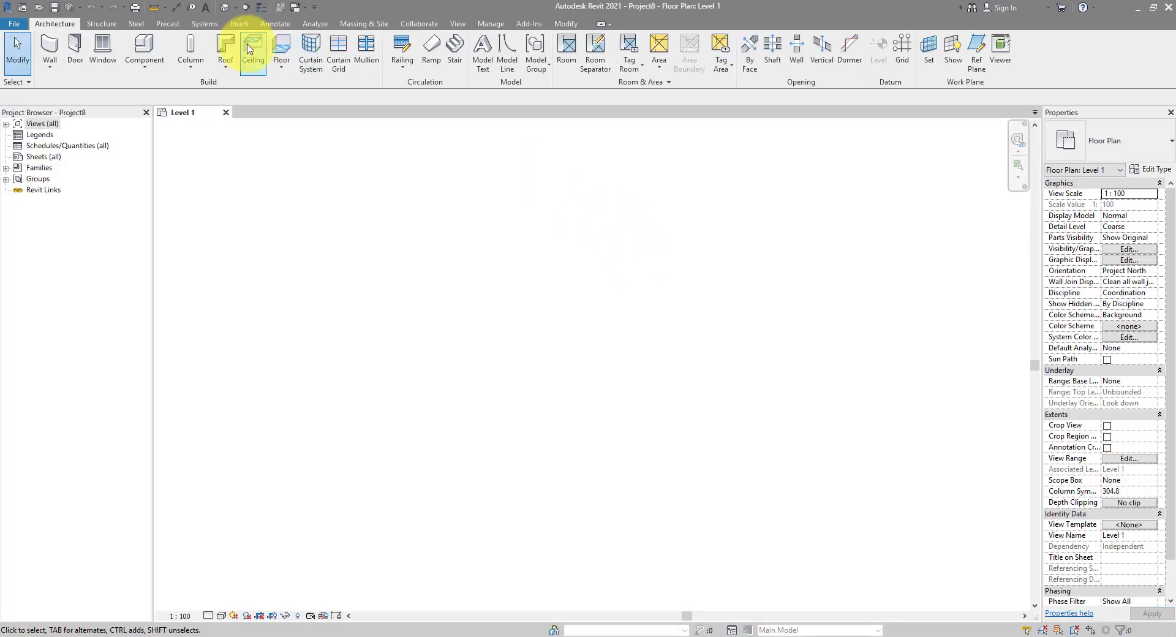
# Open the default 3D view and link the CAD file new block.dwg into it.
pyautogui.click(226, 11)
pyautogui.click(238, 24)
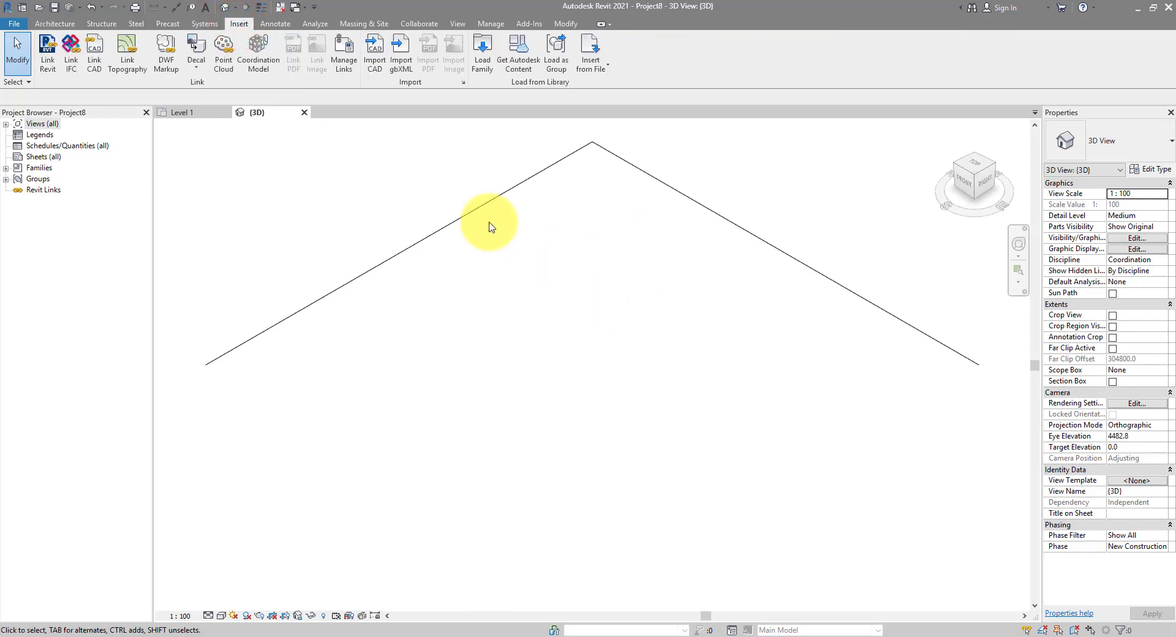
pyautogui.moveTo(559, 210); pyautogui.dragTo(568, 259, button='middle')
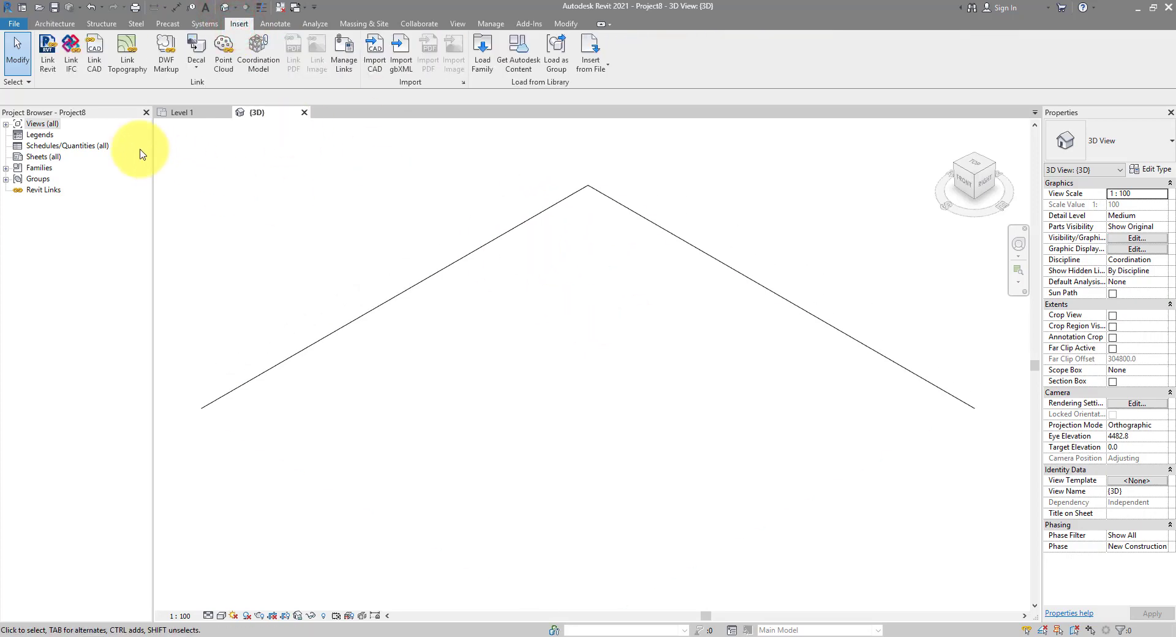
pyautogui.click(93, 68)
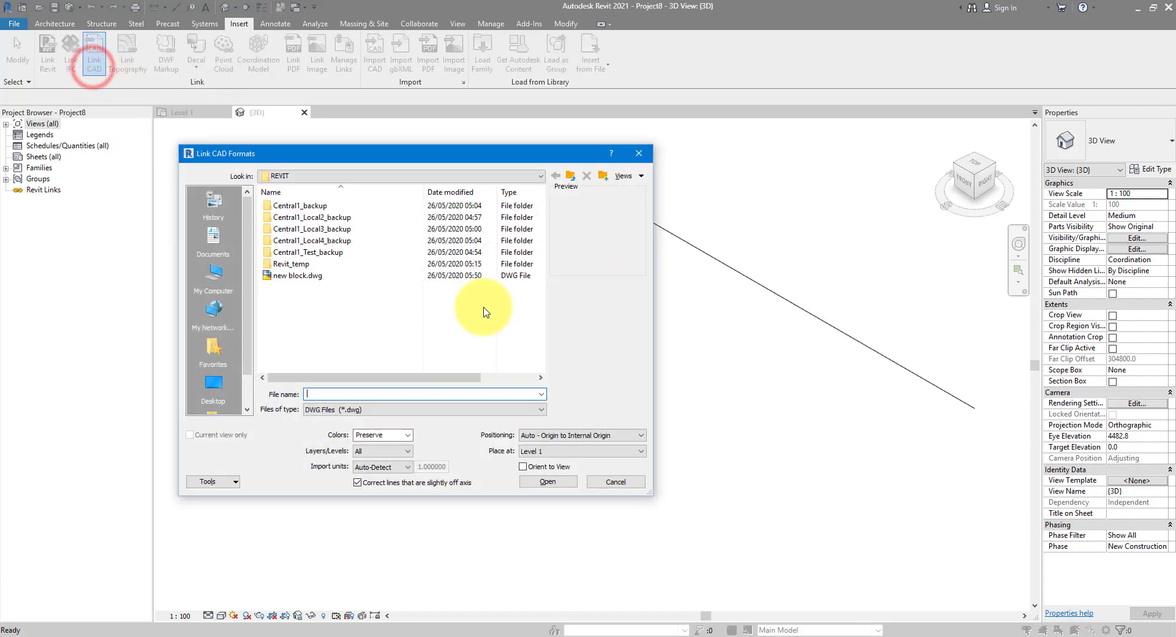
pyautogui.click(315, 277)
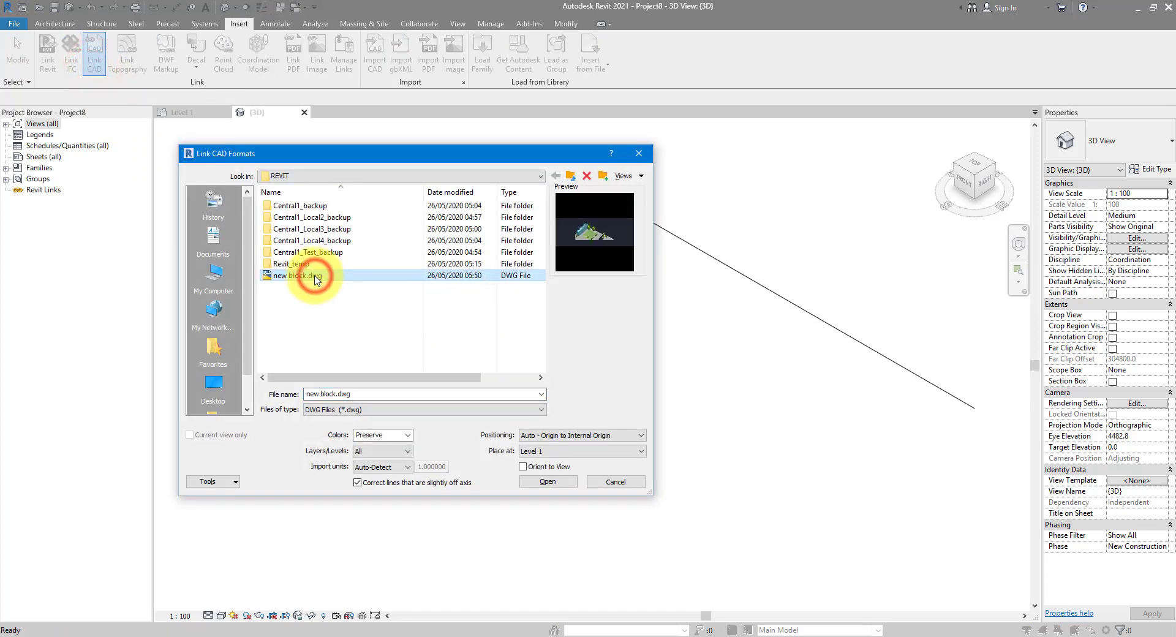
pyautogui.click(547, 482)
# Show the 3D view in a shaded visual style and orbit the linked site to view it from the back.
pyautogui.scroll(5, 577, 414)
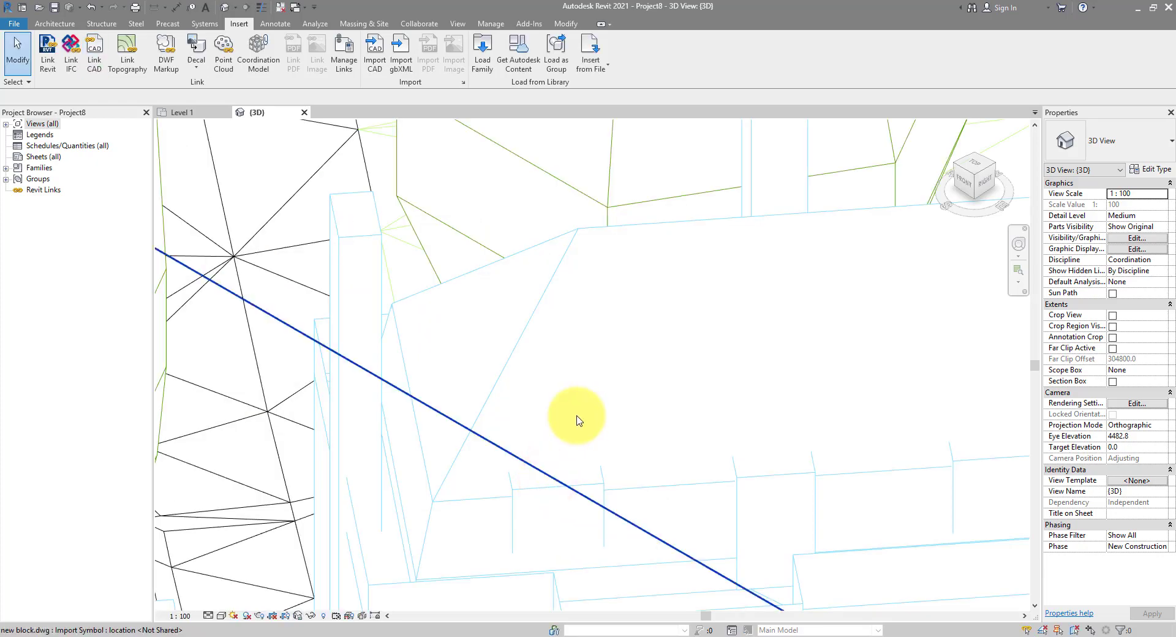
pyautogui.scroll(-6, 506, 418)
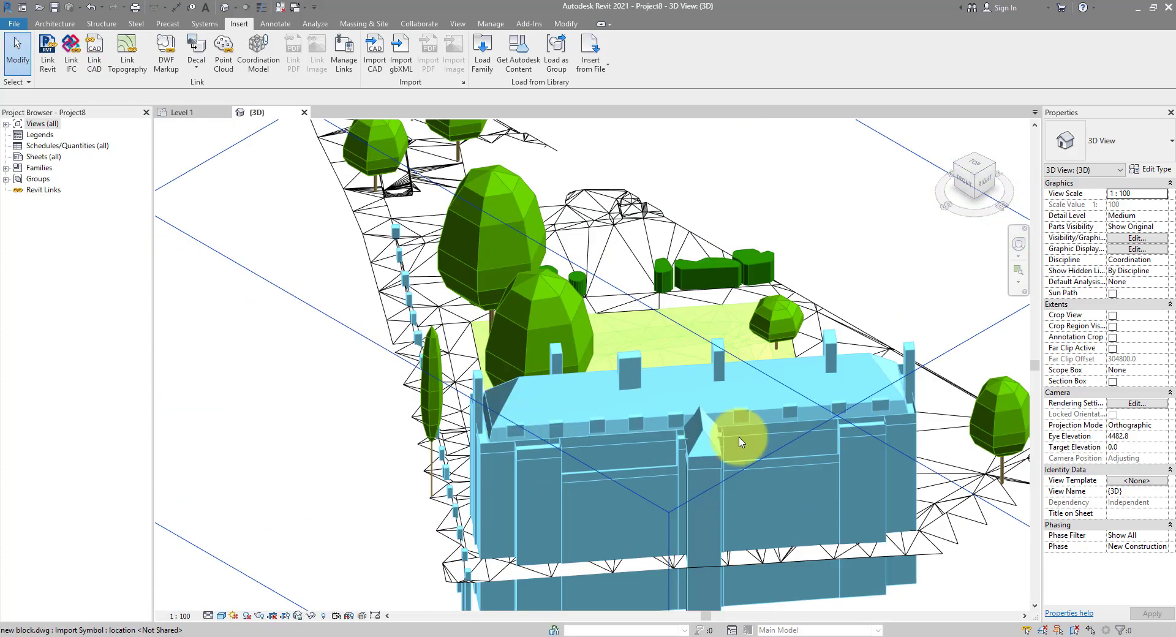
pyautogui.keyDown('shift'); pyautogui.moveTo(809, 438); pyautogui.dragTo(545, 437, button='middle'); pyautogui.keyUp('shift')
pyautogui.scroll(-5, 741, 427)
pyautogui.keyDown('shift'); pyautogui.moveTo(741, 427); pyautogui.dragTo(666, 522, button='middle'); pyautogui.keyUp('shift')
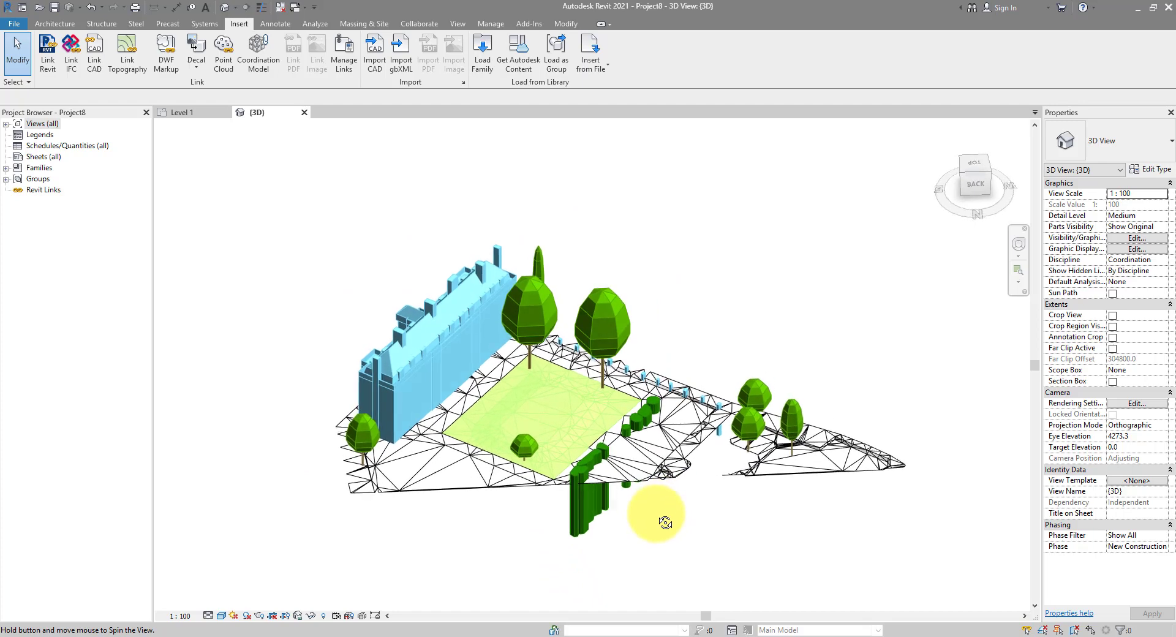
# Open the Level 1 floor plan, fit the whole linked site in view and display it shaded.
pyautogui.click(12, 124)
pyautogui.click(18, 146)
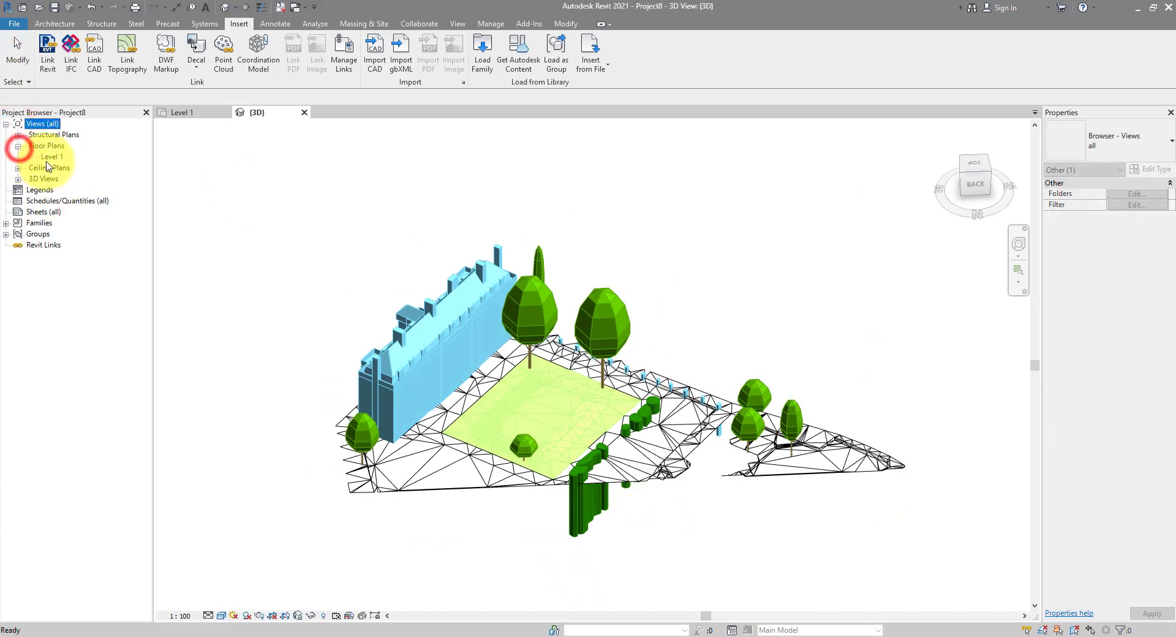
pyautogui.doubleClick(53, 157)
pyautogui.scroll(-5, 792, 389)
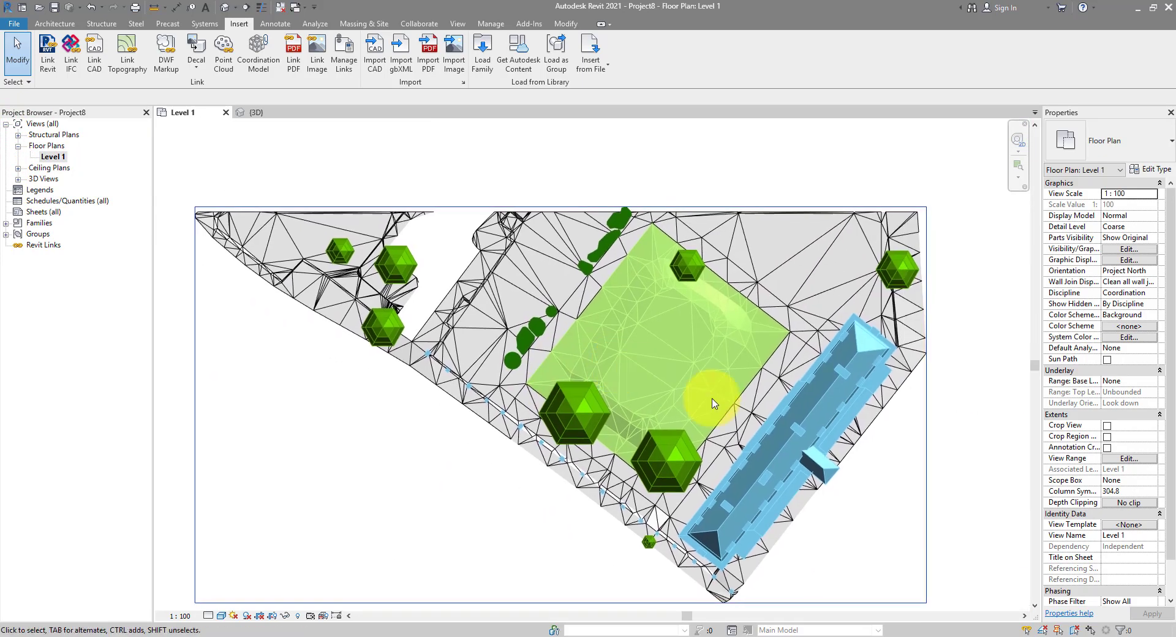
pyautogui.moveTo(713, 403); pyautogui.dragTo(726, 382, button='middle')
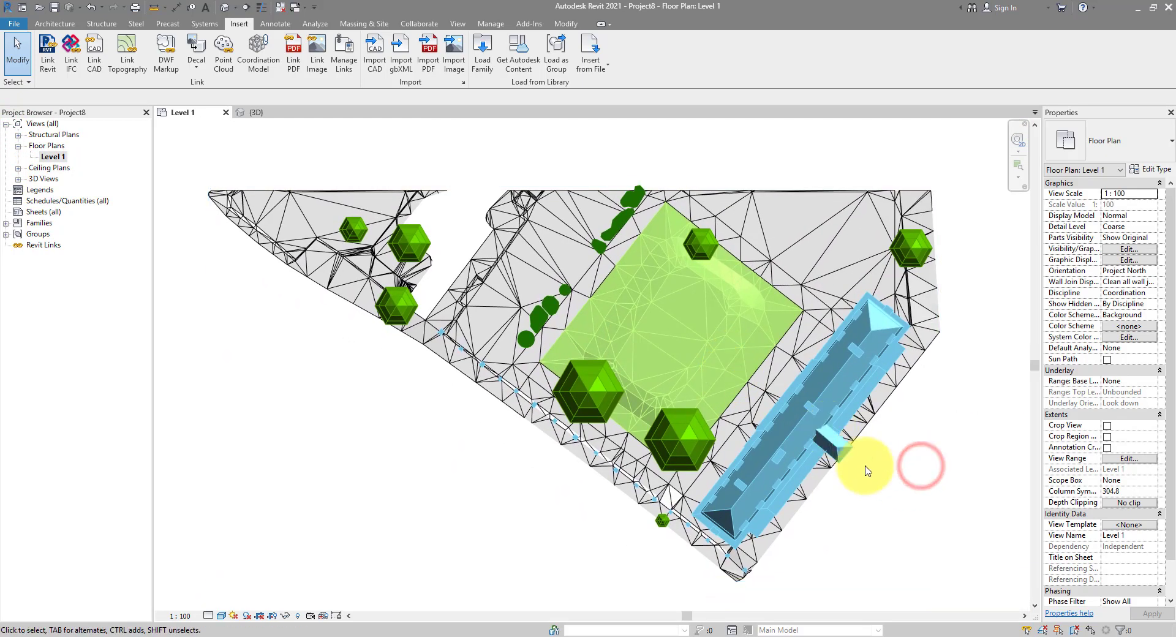
pyautogui.moveTo(857, 464); pyautogui.dragTo(866, 458, button='middle')
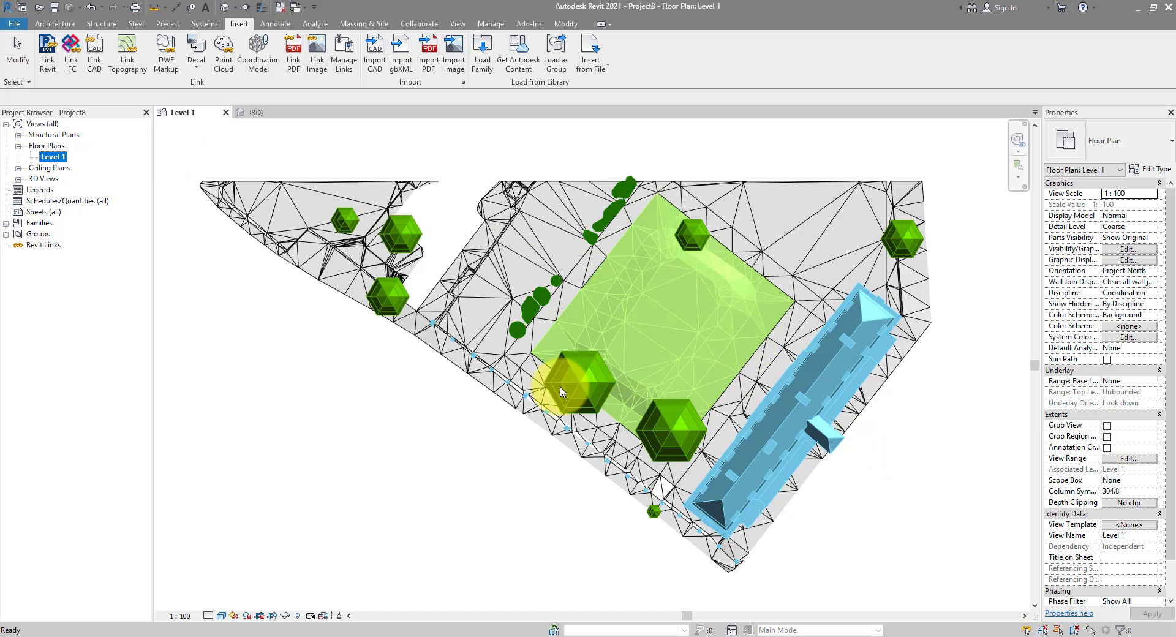
# Draw a horizontal section across the two large trees and into the building, and open its section view.
pyautogui.click(188, 163)
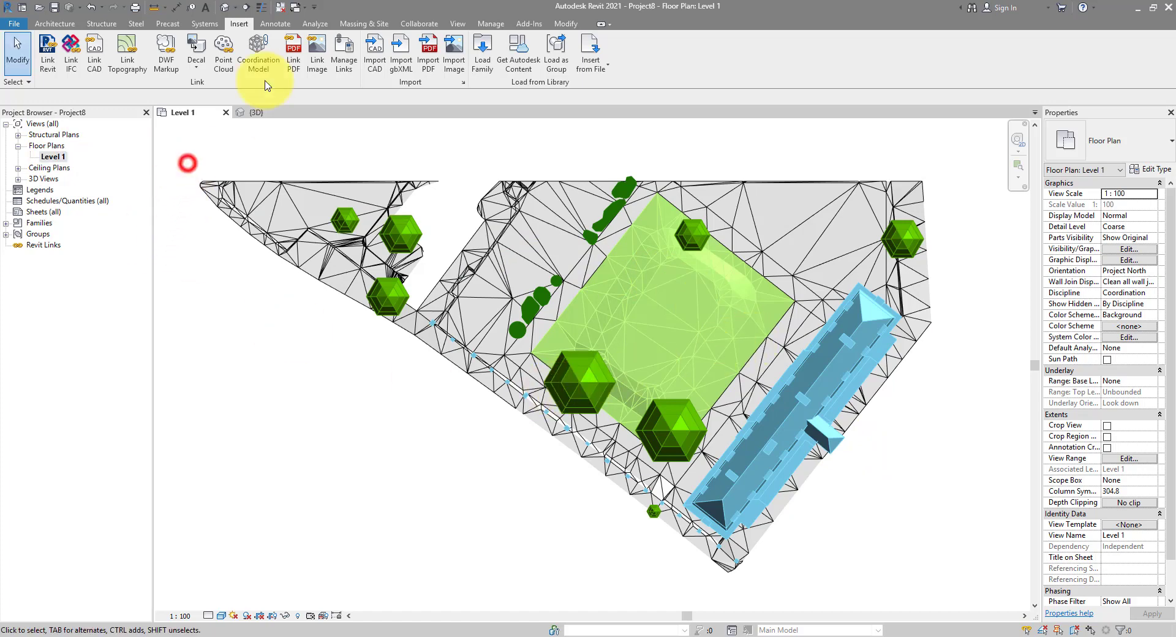
pyautogui.click(247, 10)
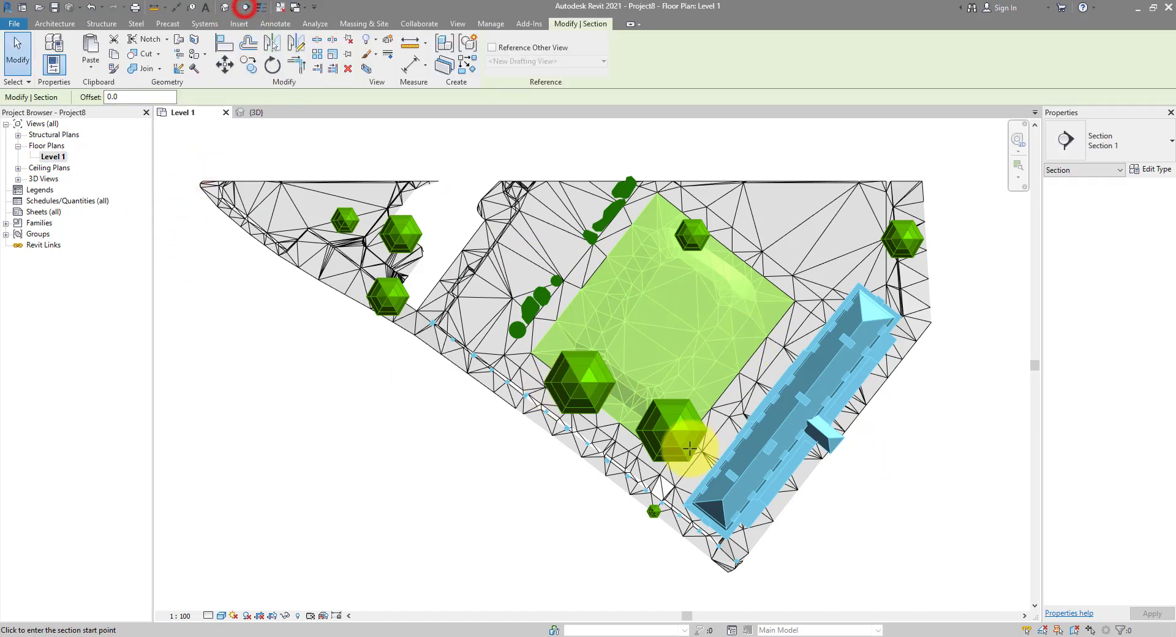
pyautogui.click(418, 392)
pyautogui.click(785, 392)
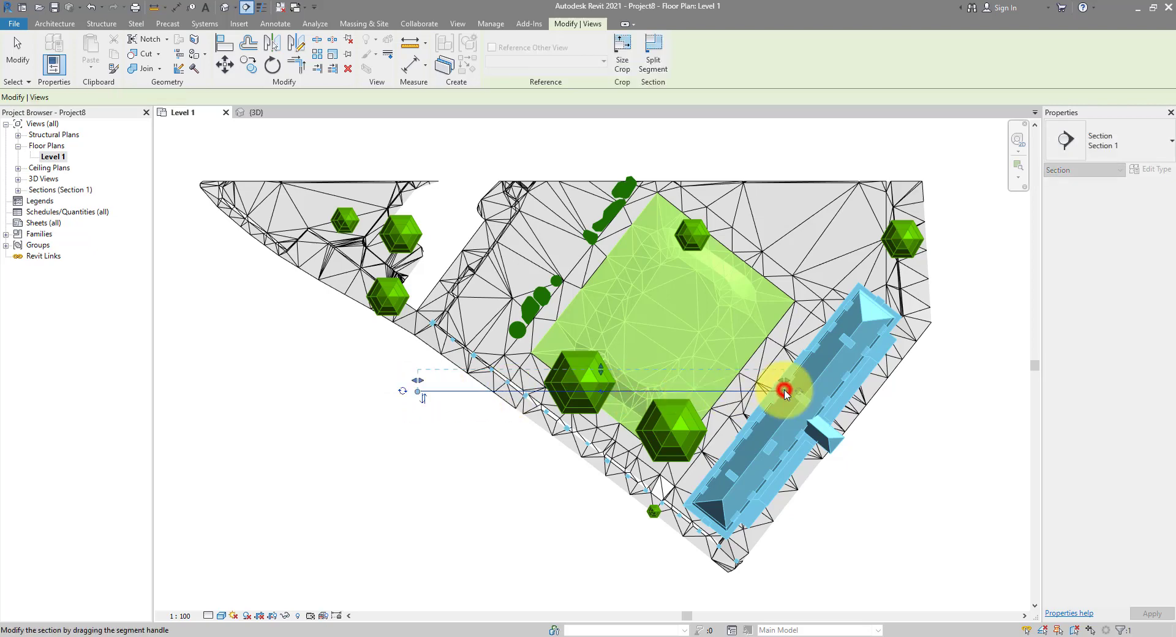
pyautogui.rightClick(400, 419)
pyautogui.click(455, 160)
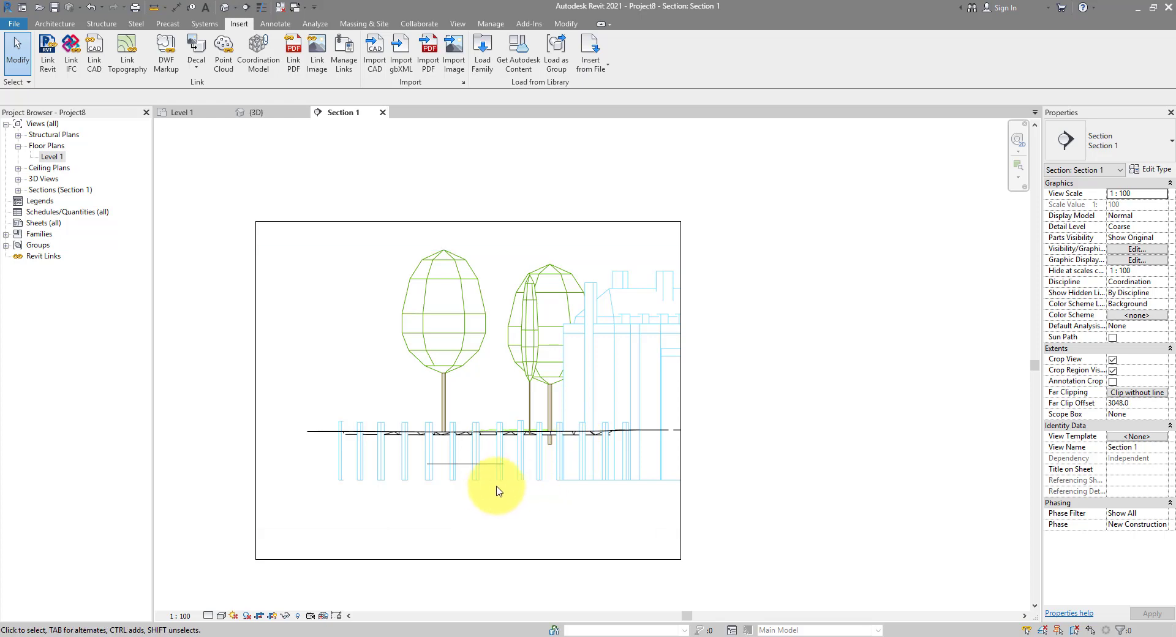
# Examine the height of the Level 1 line against the linked terrain in the section, comparing with the floor plan.
pyautogui.click(464, 464)
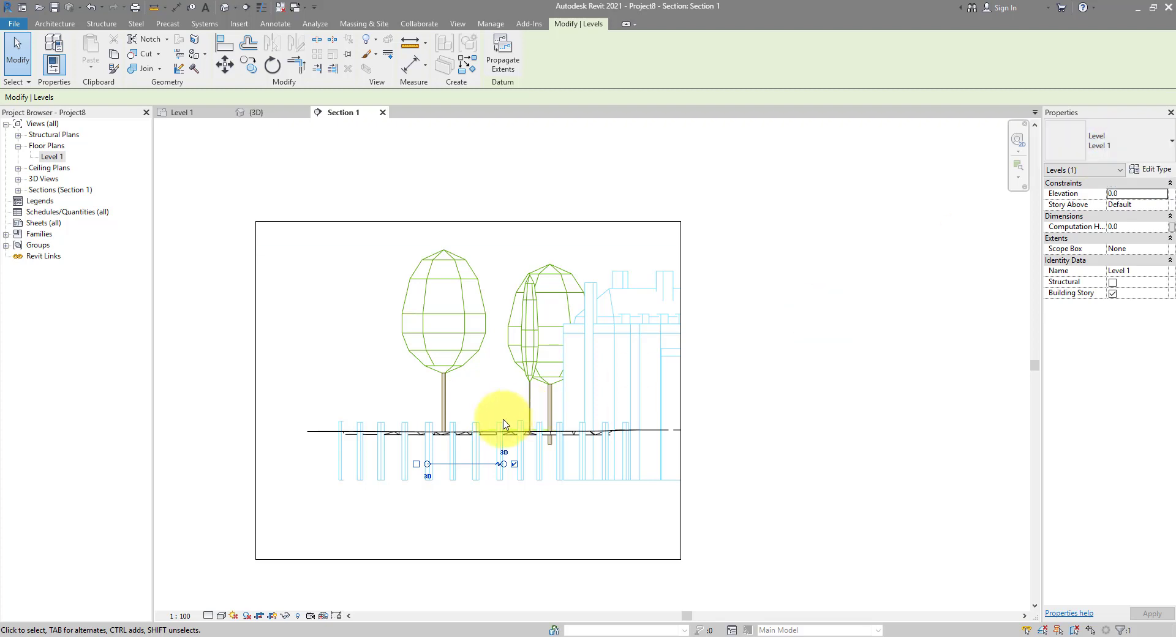
pyautogui.scroll(2, 506, 447)
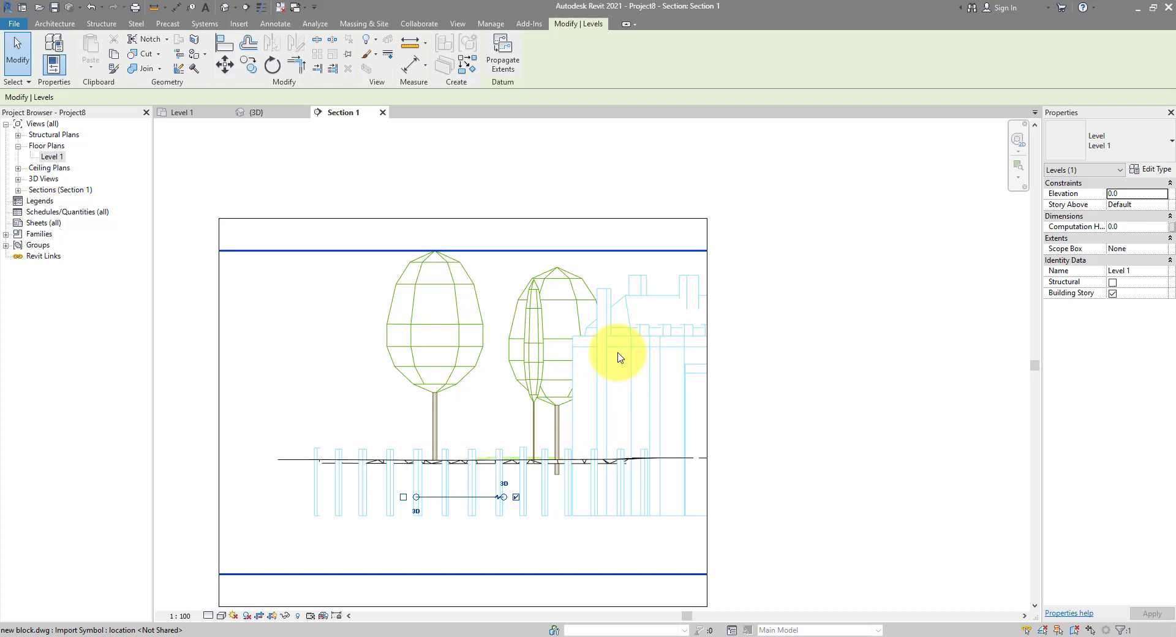
pyautogui.moveTo(494, 349); pyautogui.dragTo(497, 377, button='middle')
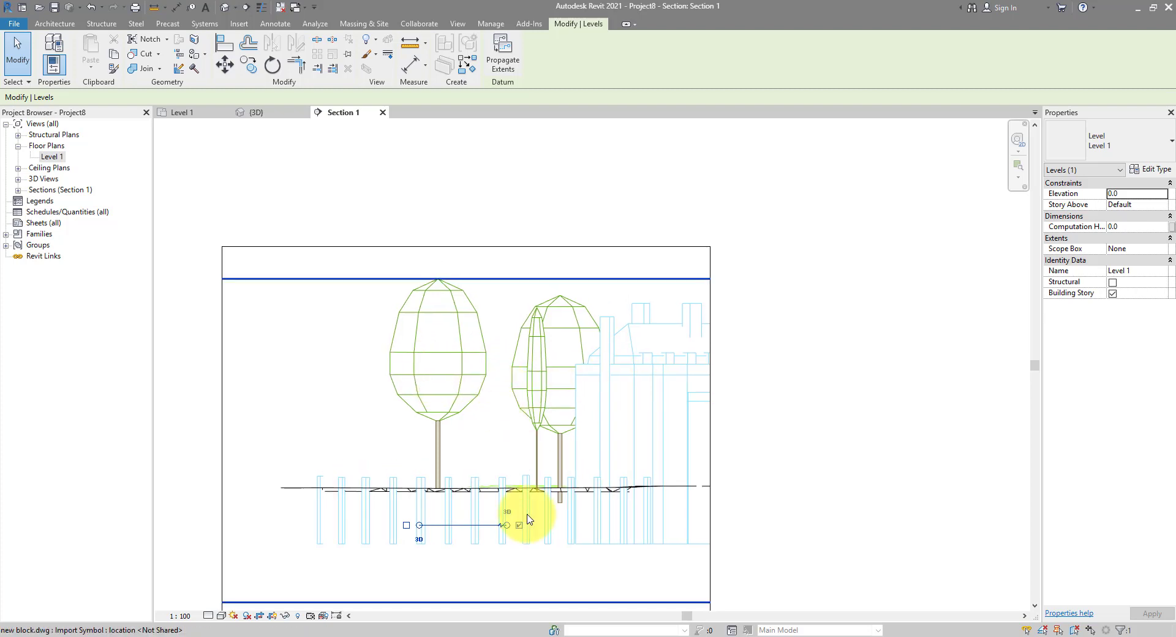
pyautogui.doubleClick(56, 159)
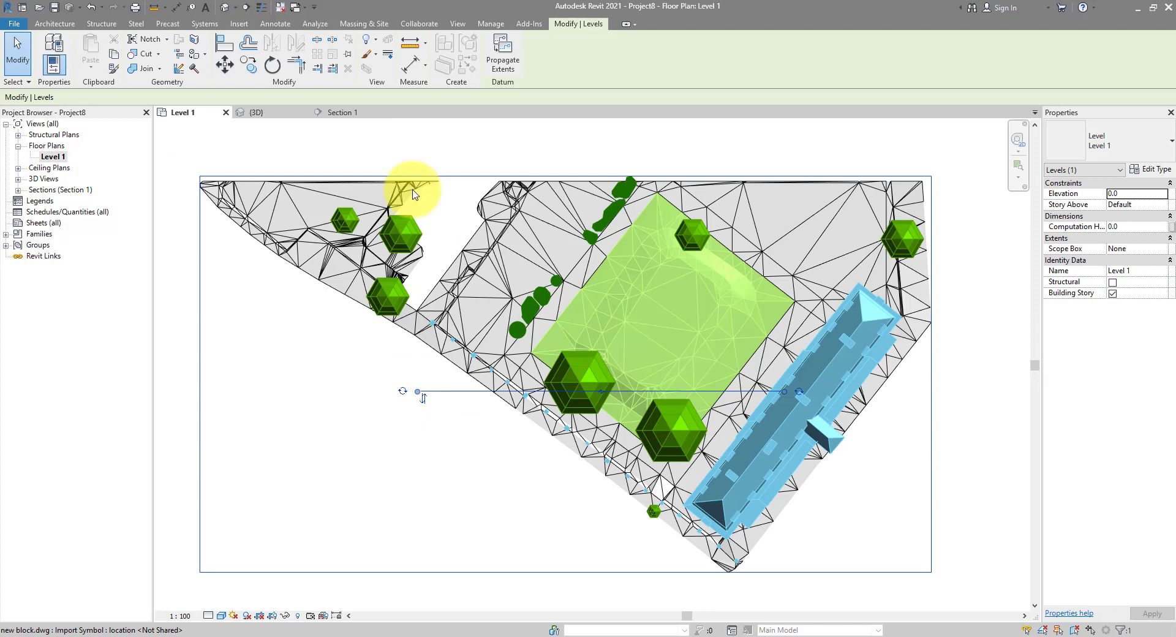
pyautogui.click(342, 112)
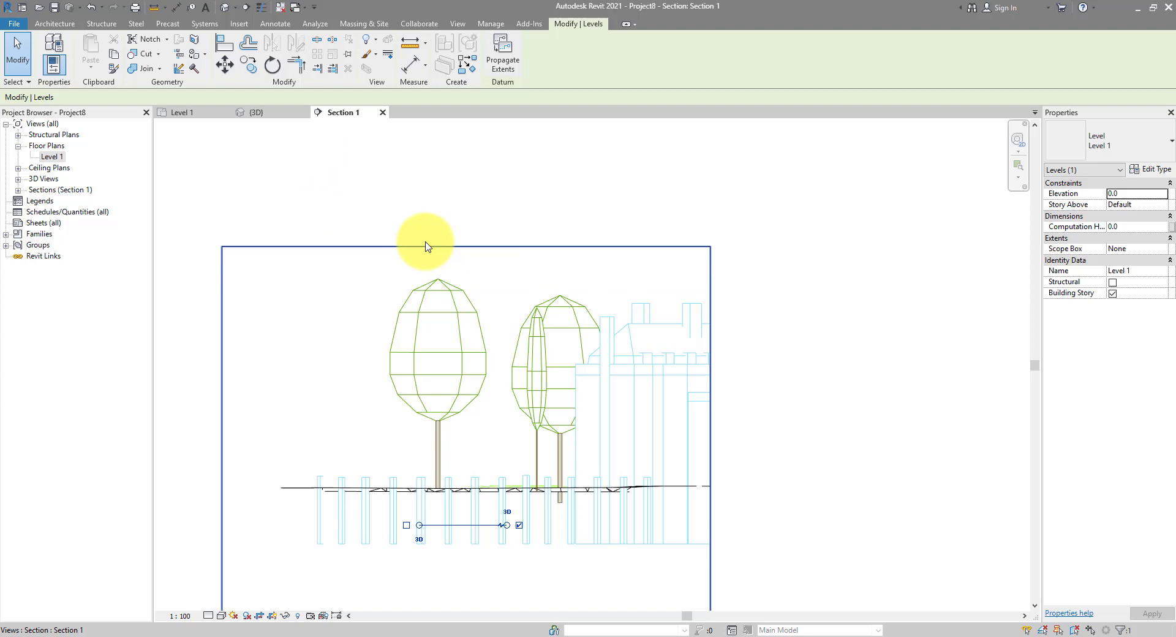
# Widen the section view's crop region past the building and set the view to a shaded visual style.
pyautogui.click(709, 271)
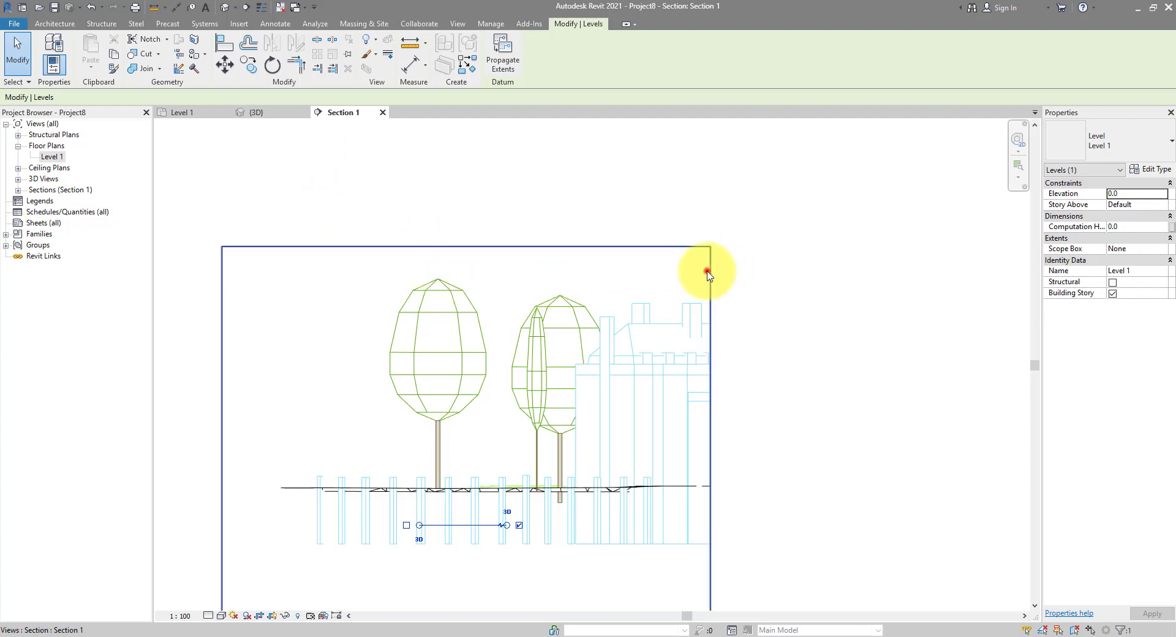
pyautogui.moveTo(710, 441); pyautogui.dragTo(939, 432)
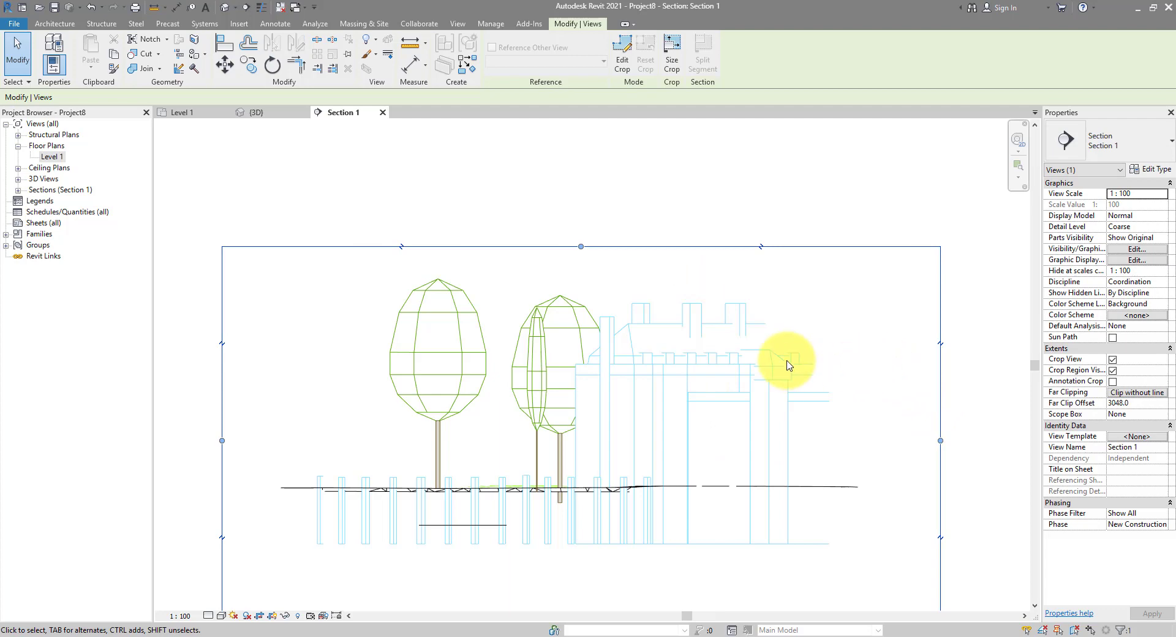
pyautogui.press('d')
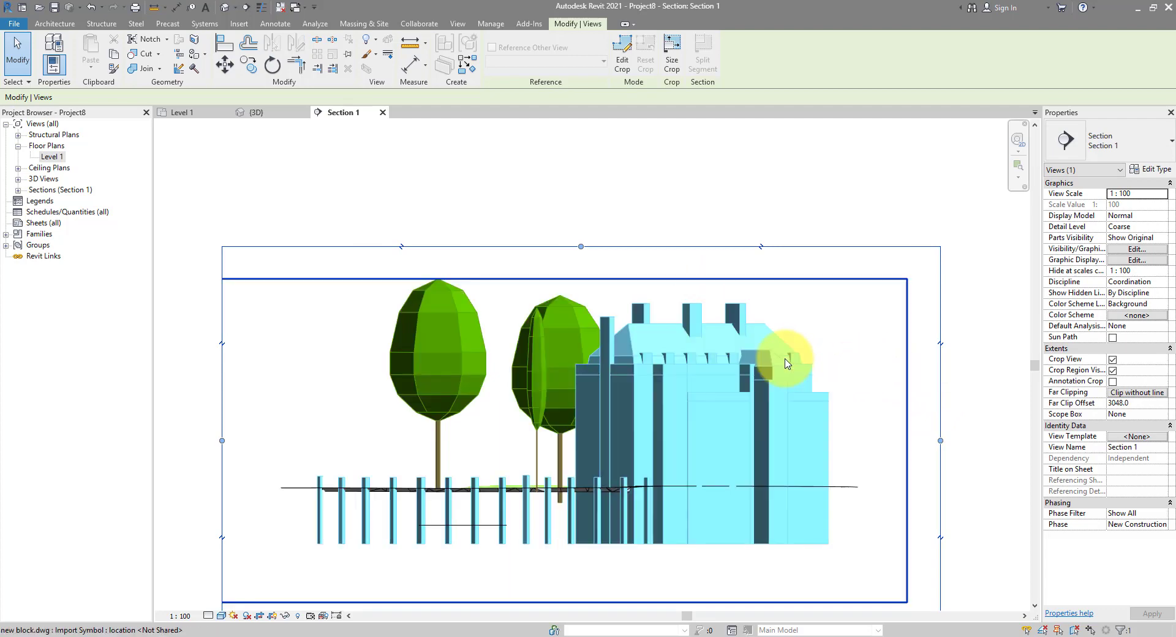
# Move the section line up through the upper part of the lawn in plan, extend both ends beyond the site, and open the section view.
pyautogui.doubleClick(53, 156)
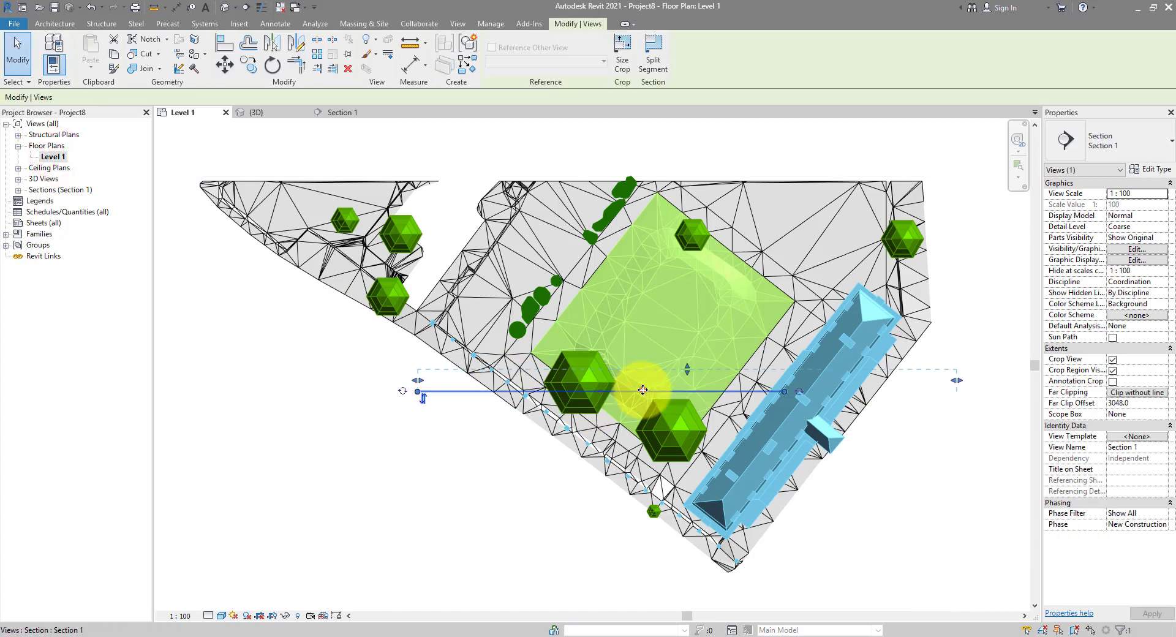
pyautogui.moveTo(643, 389); pyautogui.dragTo(622, 262)
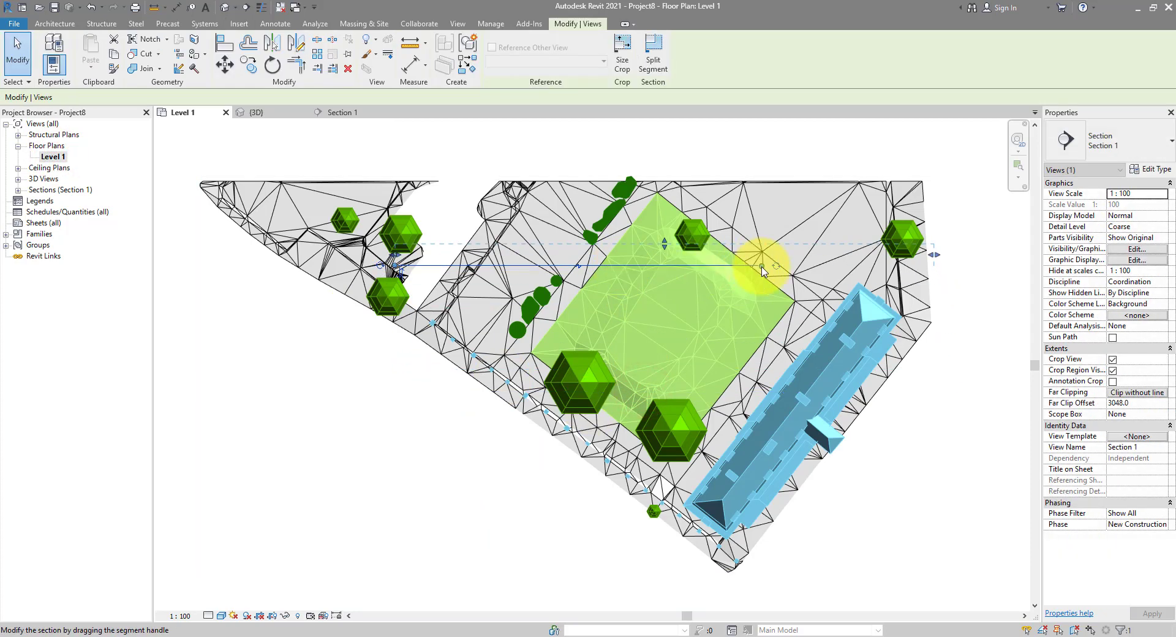
pyautogui.moveTo(763, 271); pyautogui.dragTo(1001, 265)
pyautogui.moveTo(394, 265); pyautogui.dragTo(176, 266)
pyautogui.rightClick(223, 267)
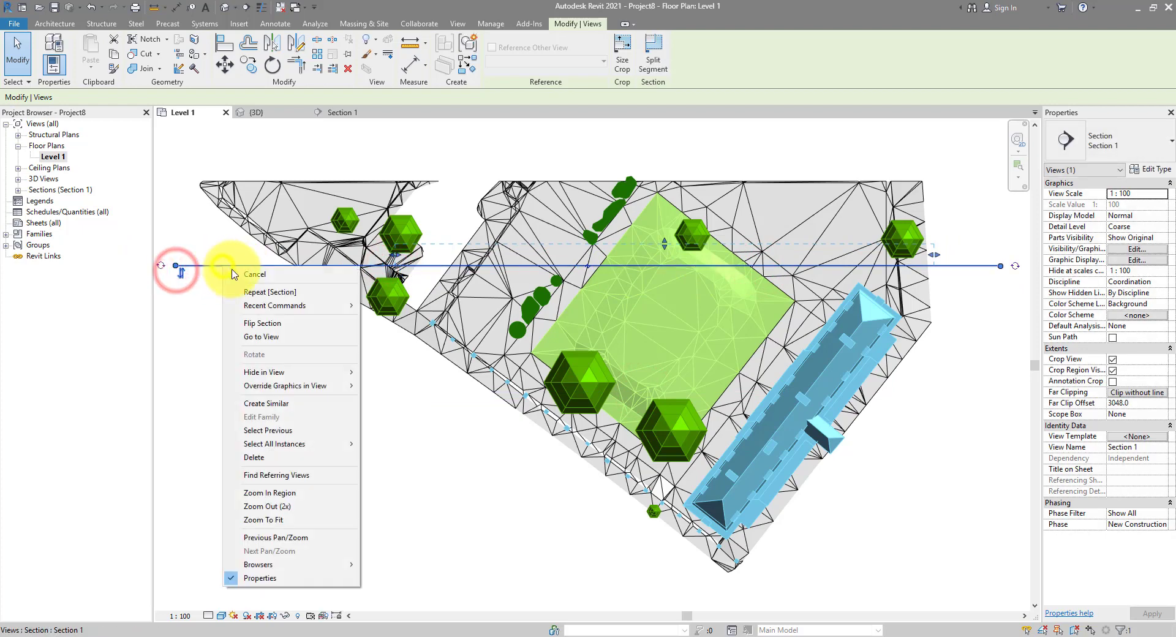
pyautogui.click(284, 336)
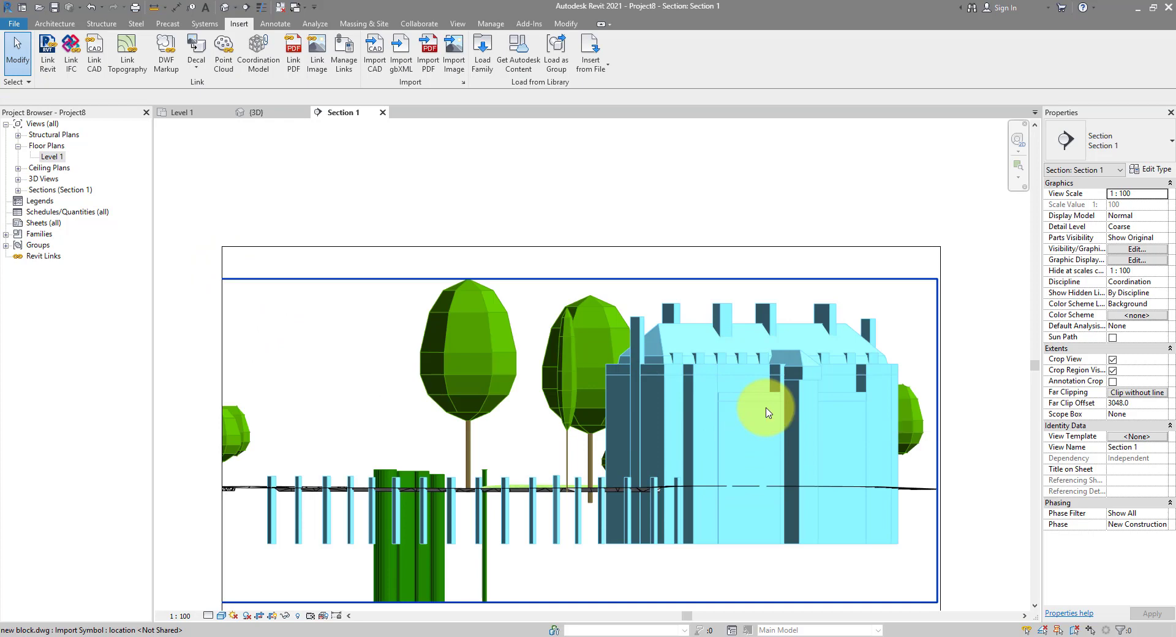
# In the Level 1 plan, extend the section's view depth beyond the site's upper boundary and widen both sides past the site's ends.
pyautogui.hotkey('ctrl', 'Tab')
pyautogui.scroll(-1, 688, 414)
pyautogui.click(651, 281)
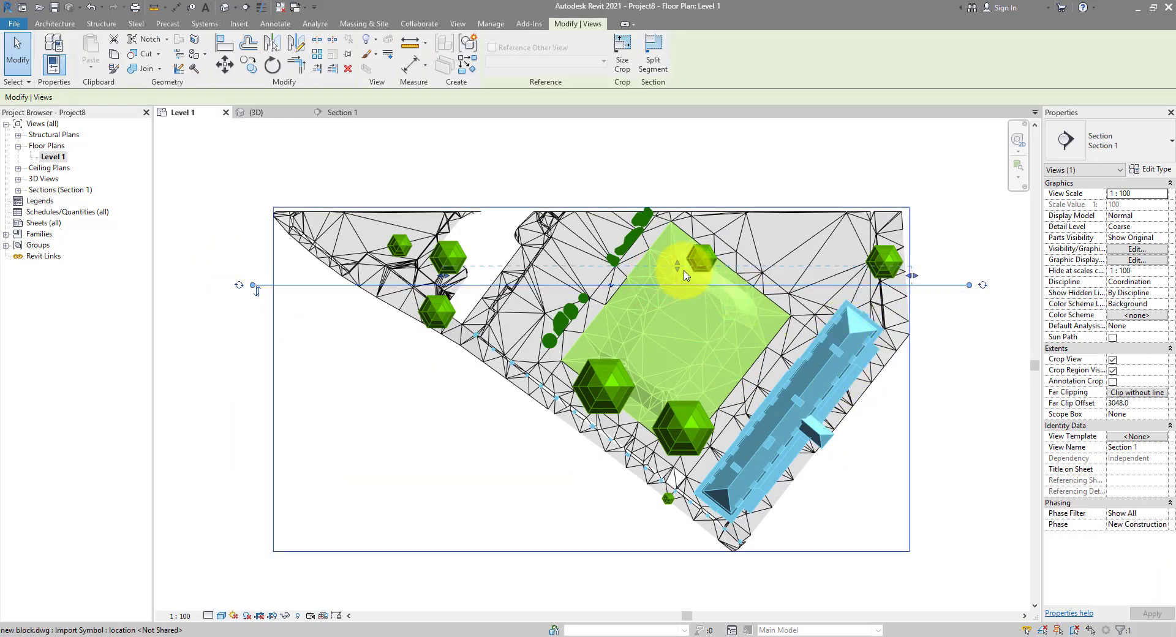
pyautogui.moveTo(677, 266); pyautogui.dragTo(678, 189)
pyautogui.moveTo(913, 252); pyautogui.dragTo(960, 238)
pyautogui.moveTo(444, 240); pyautogui.dragTo(258, 237)
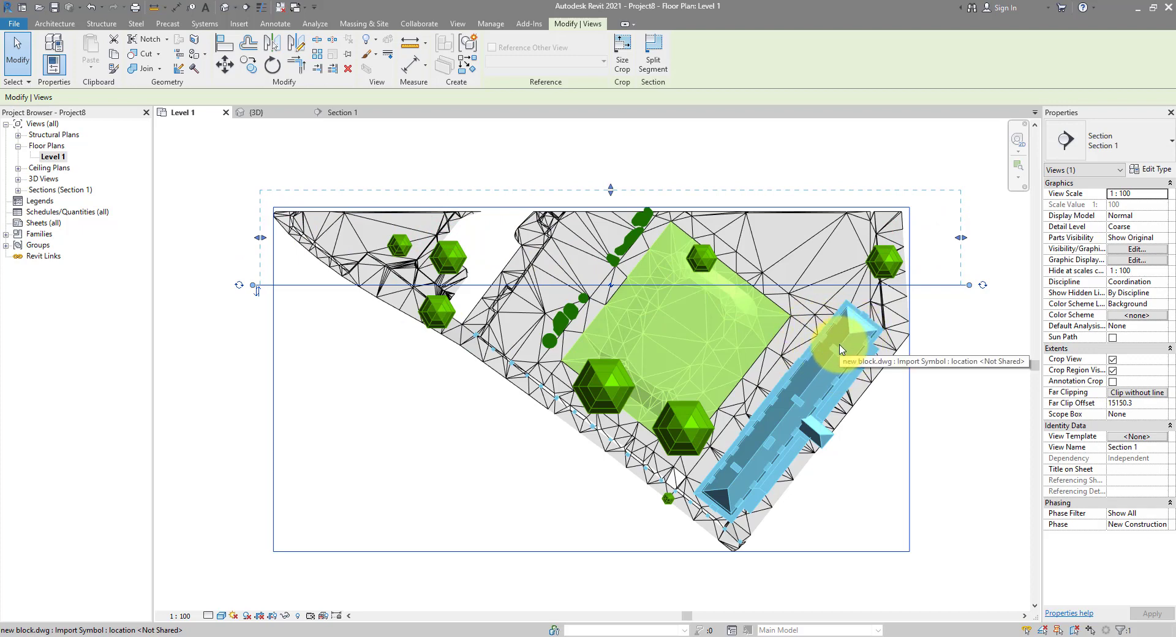
pyautogui.click(522, 169)
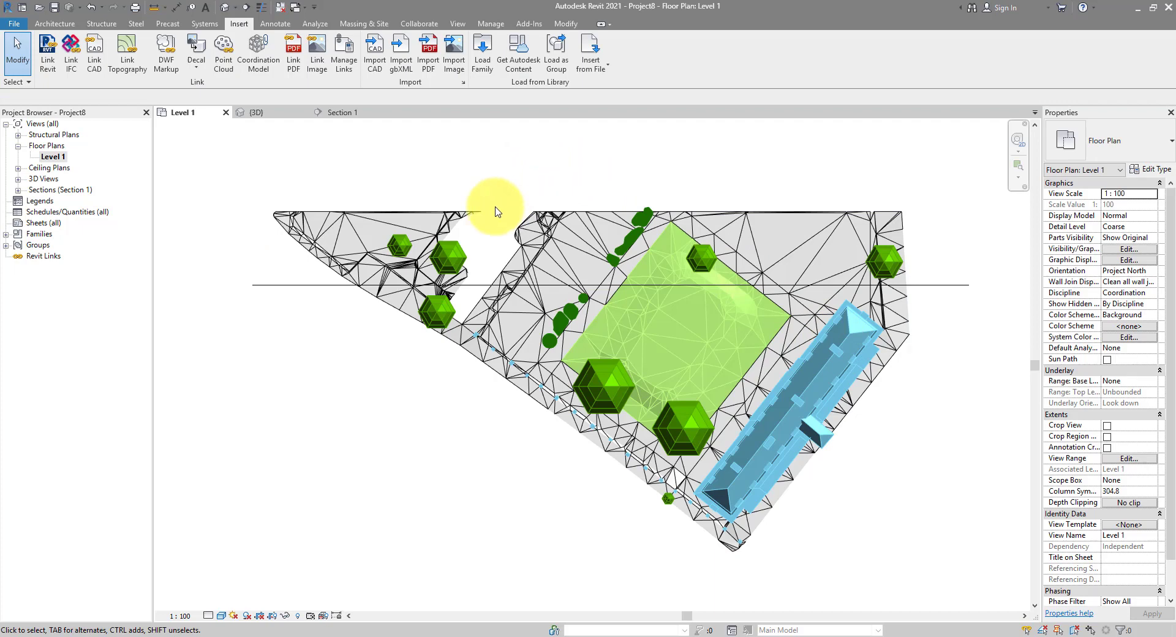
# Open the default 3D view and orbit the linked site to see the building side.
pyautogui.click(225, 9)
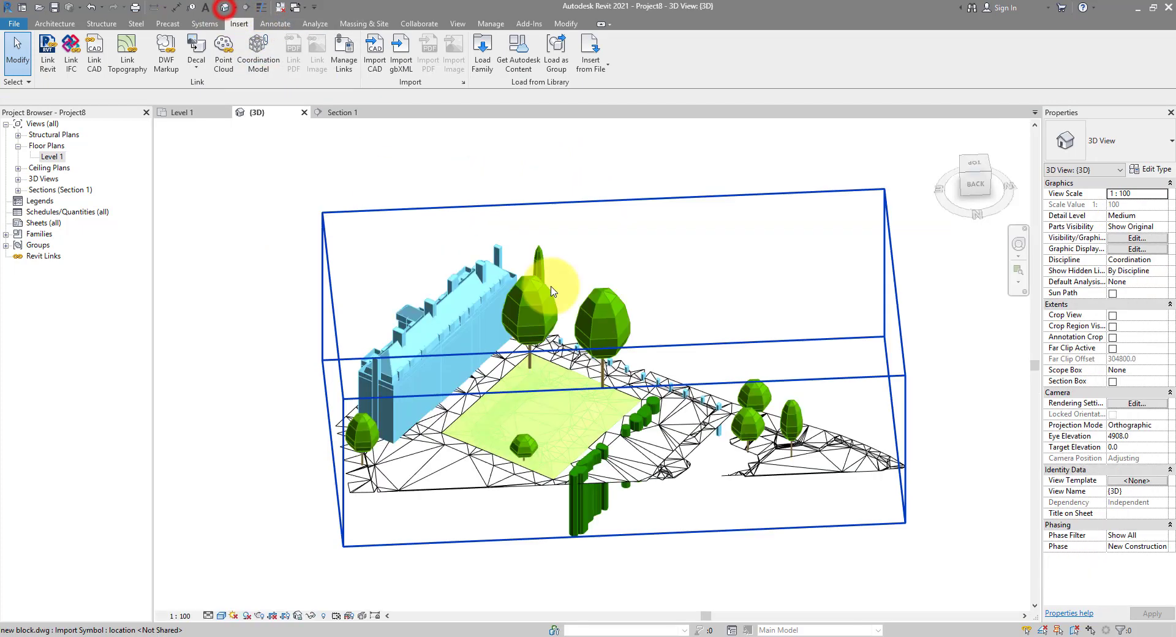
pyautogui.scroll(-2, 553, 291)
pyautogui.keyDown('shift'); pyautogui.moveTo(491, 281); pyautogui.dragTo(643, 288, button='middle'); pyautogui.keyUp('shift')
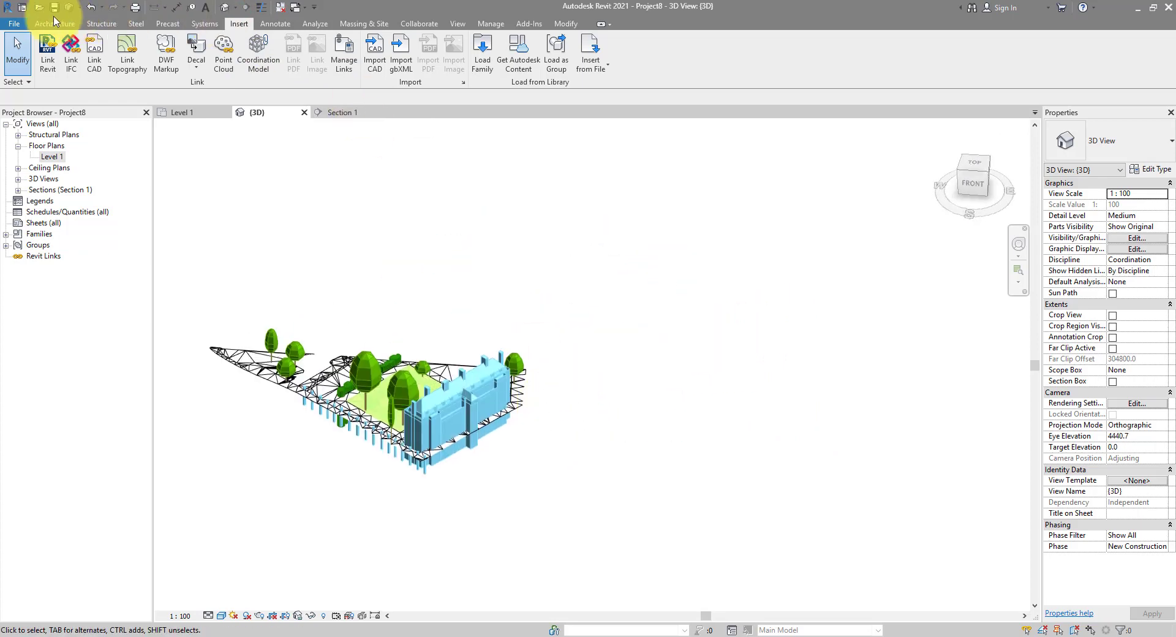
# Create a new family from the Metric Site.rft template.
pyautogui.click(16, 23)
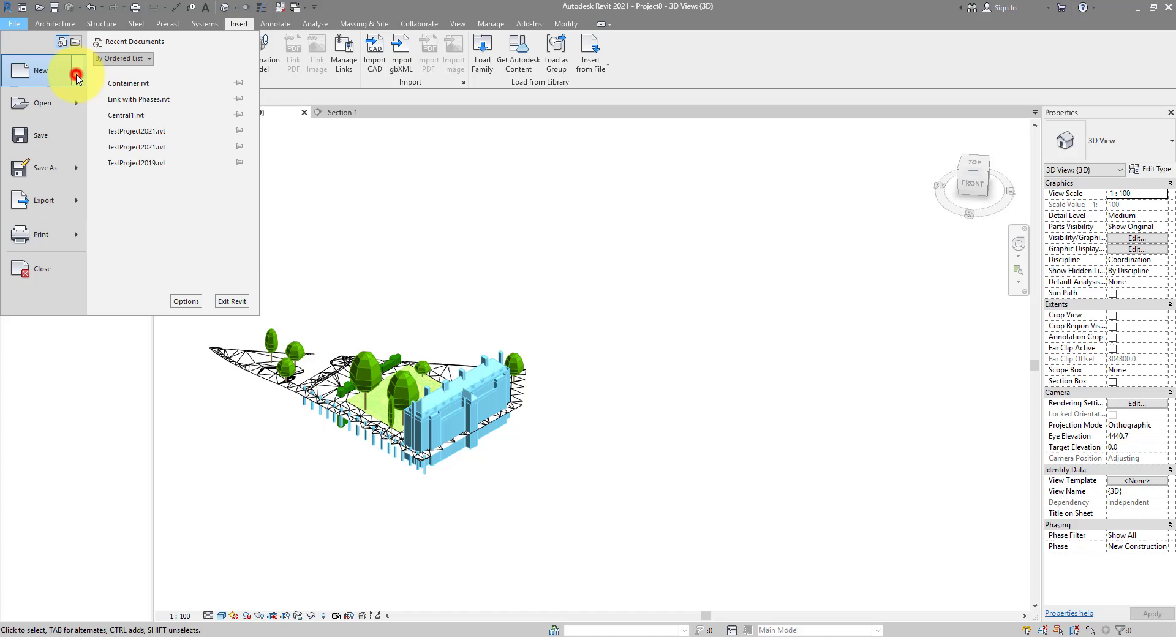
pyautogui.click(77, 73)
pyautogui.click(214, 130)
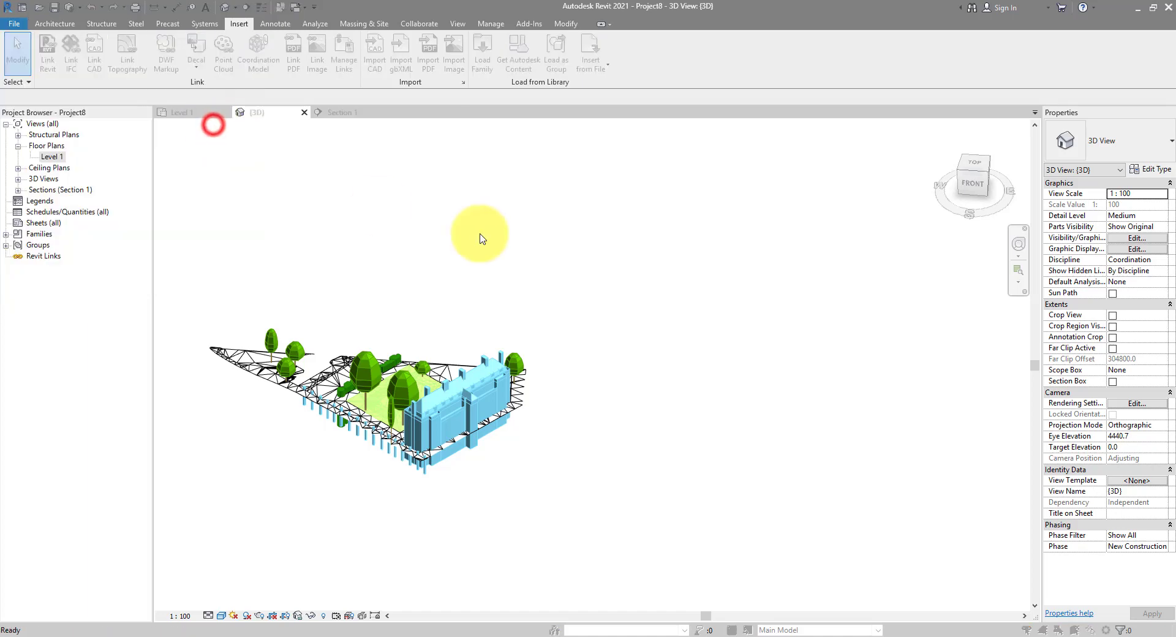
pyautogui.moveTo(462, 274); pyautogui.dragTo(460, 387)
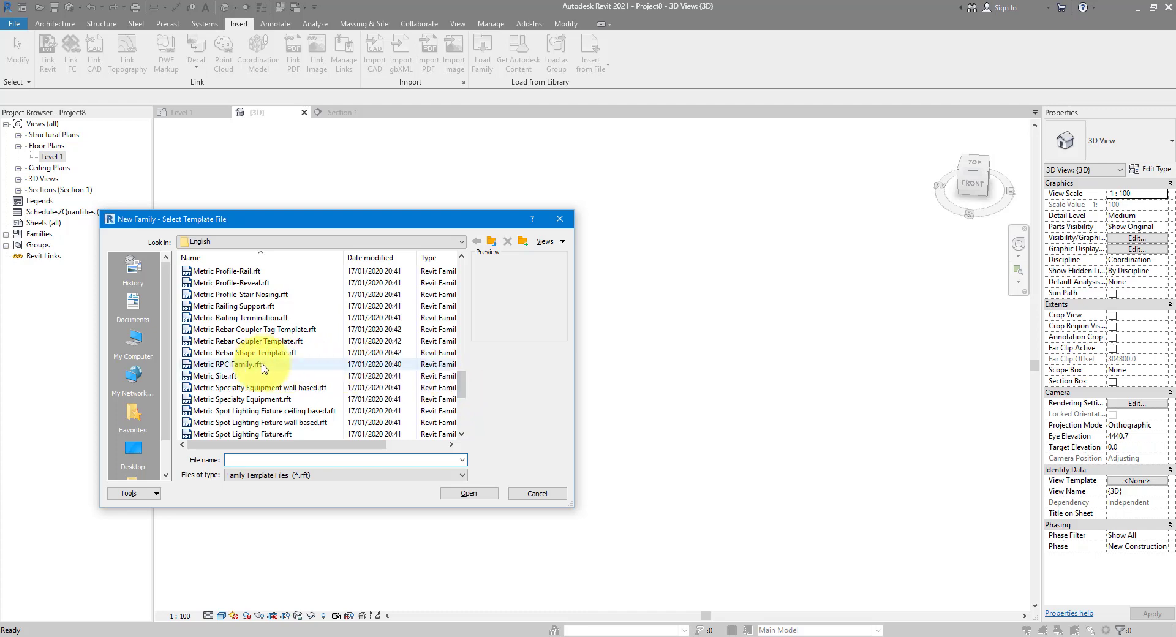
pyautogui.click(236, 376)
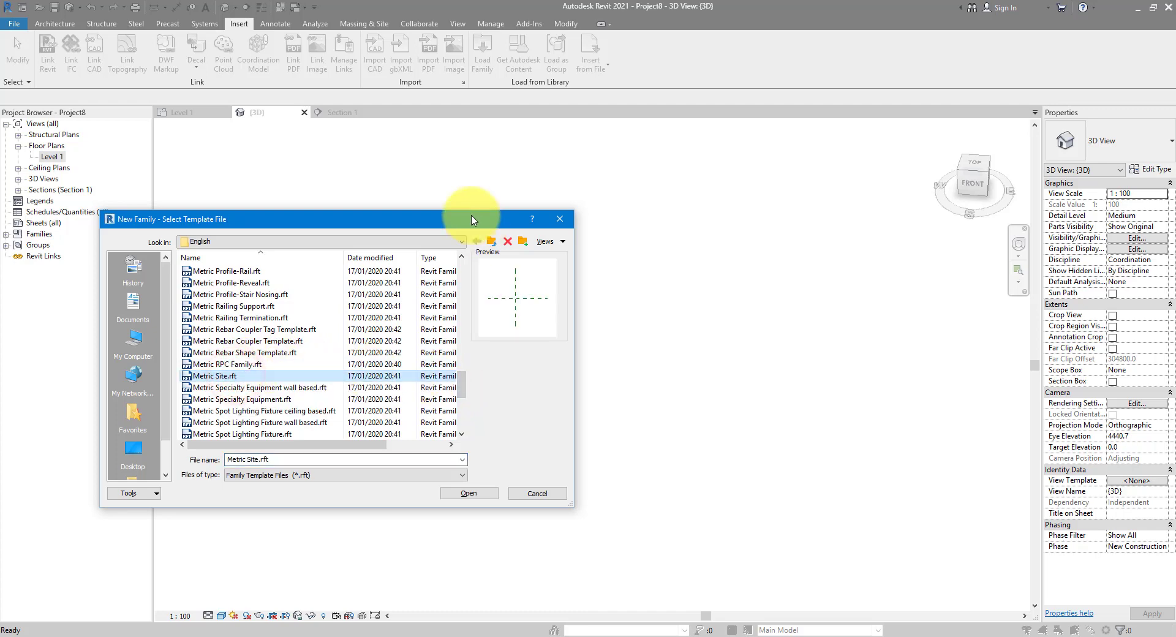
pyautogui.moveTo(456, 218); pyautogui.dragTo(831, 222)
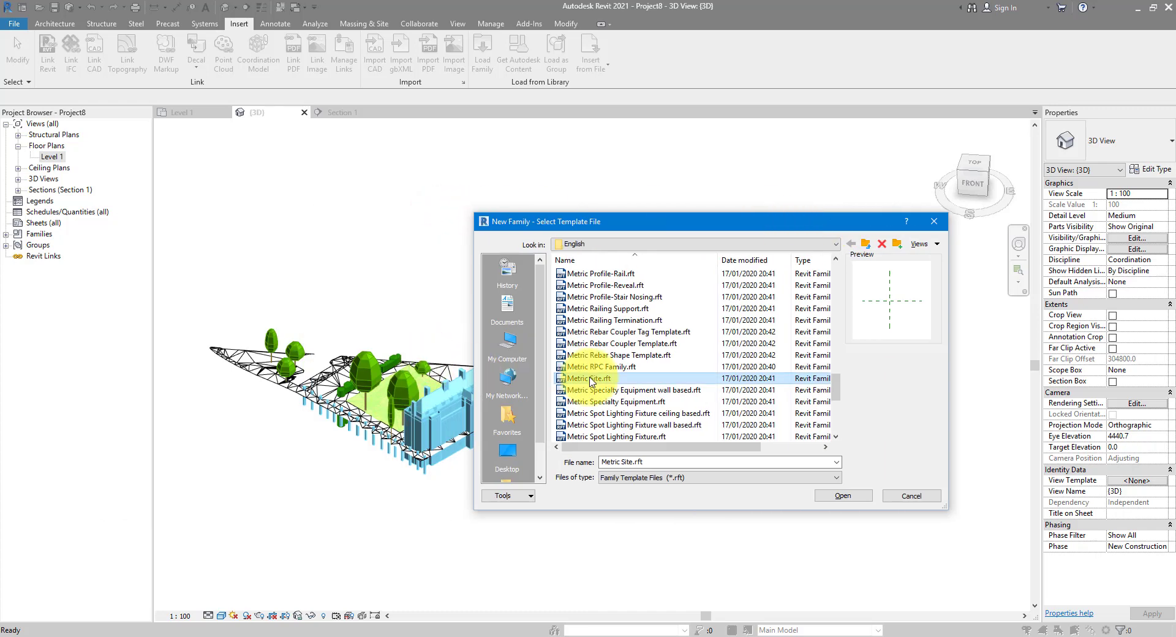
pyautogui.click(838, 496)
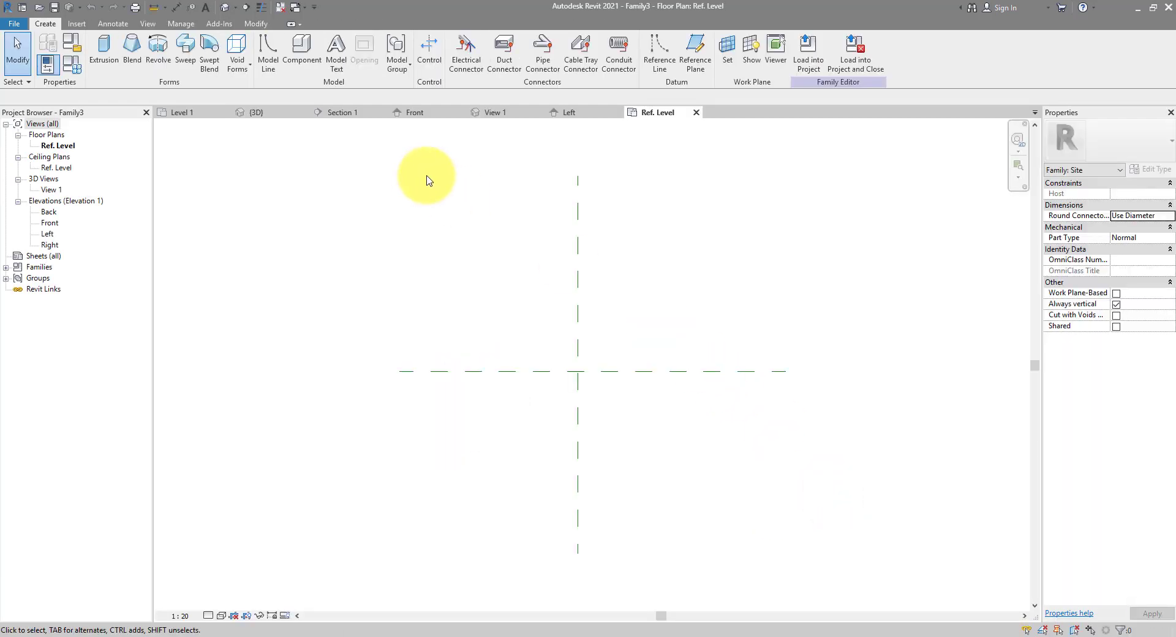
# Import new block.dwg into the family at Ref. Level, positioned Auto - Origin to Internal Origin, and display the view shaded.
pyautogui.click(77, 24)
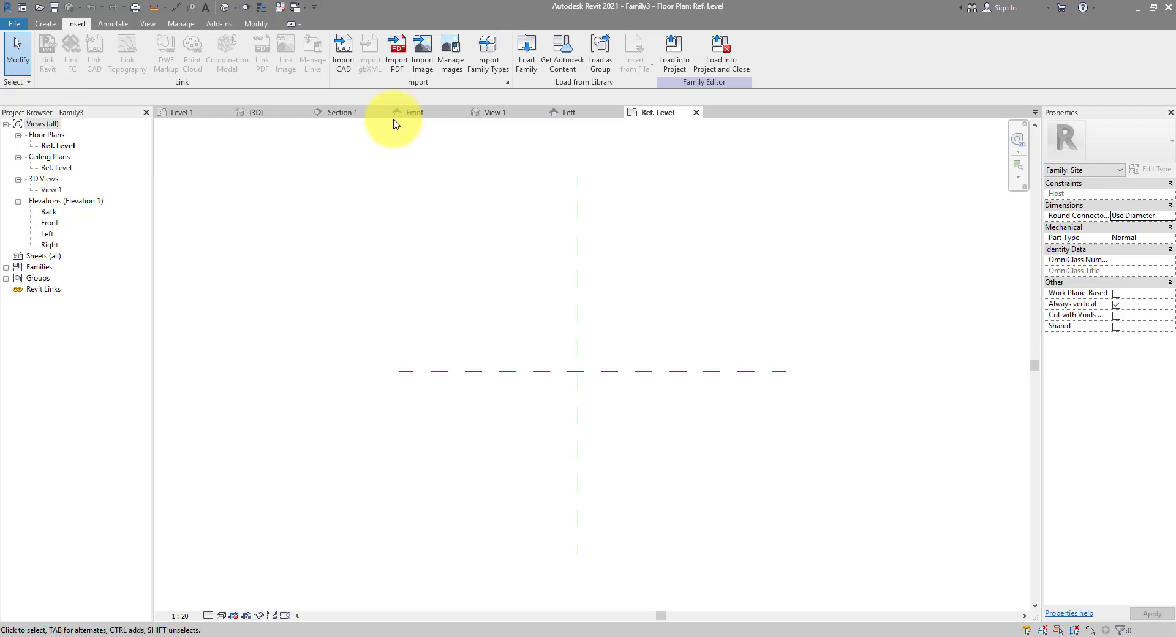
pyautogui.click(343, 68)
pyautogui.click(300, 276)
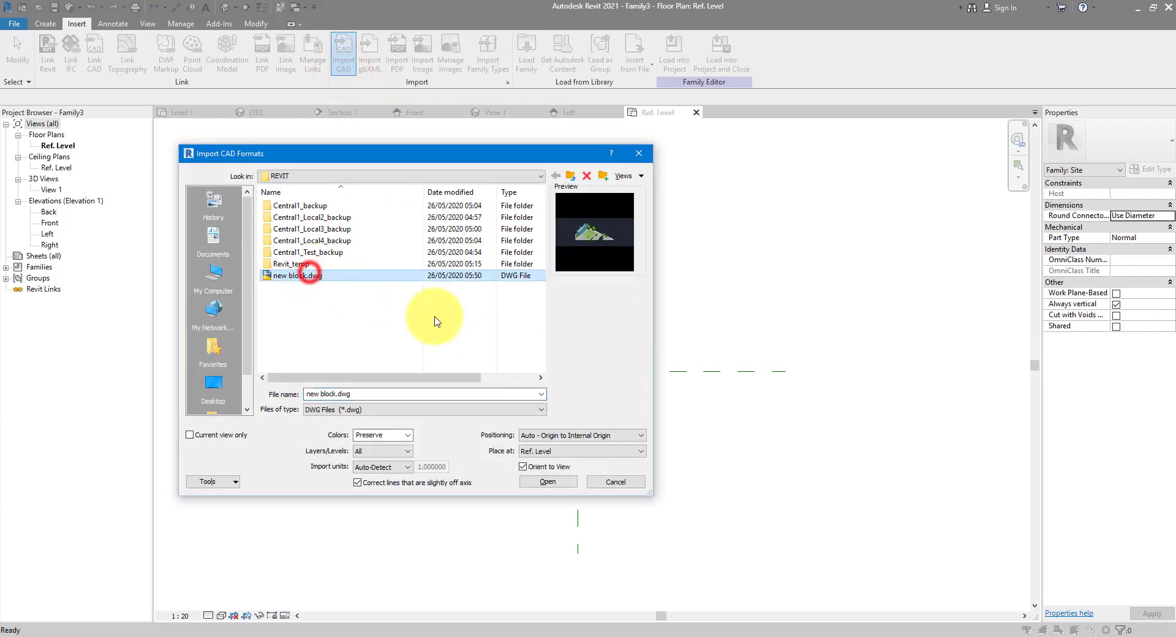
pyautogui.click(548, 483)
pyautogui.scroll(-5, 564, 444)
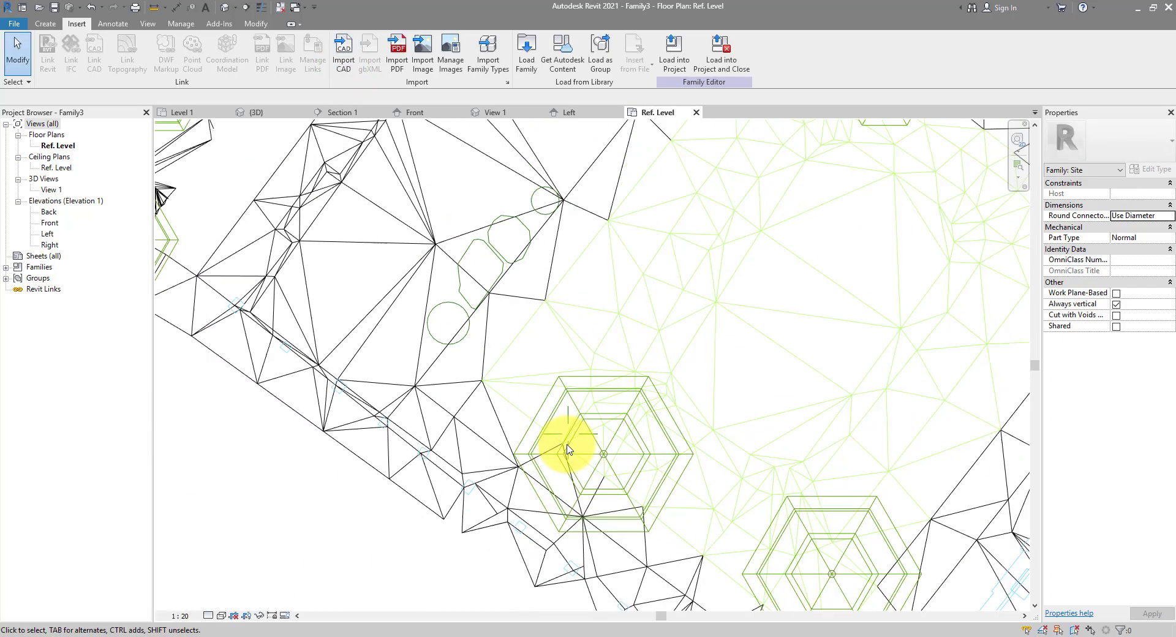
pyautogui.moveTo(568, 446); pyautogui.dragTo(538, 437, button='middle')
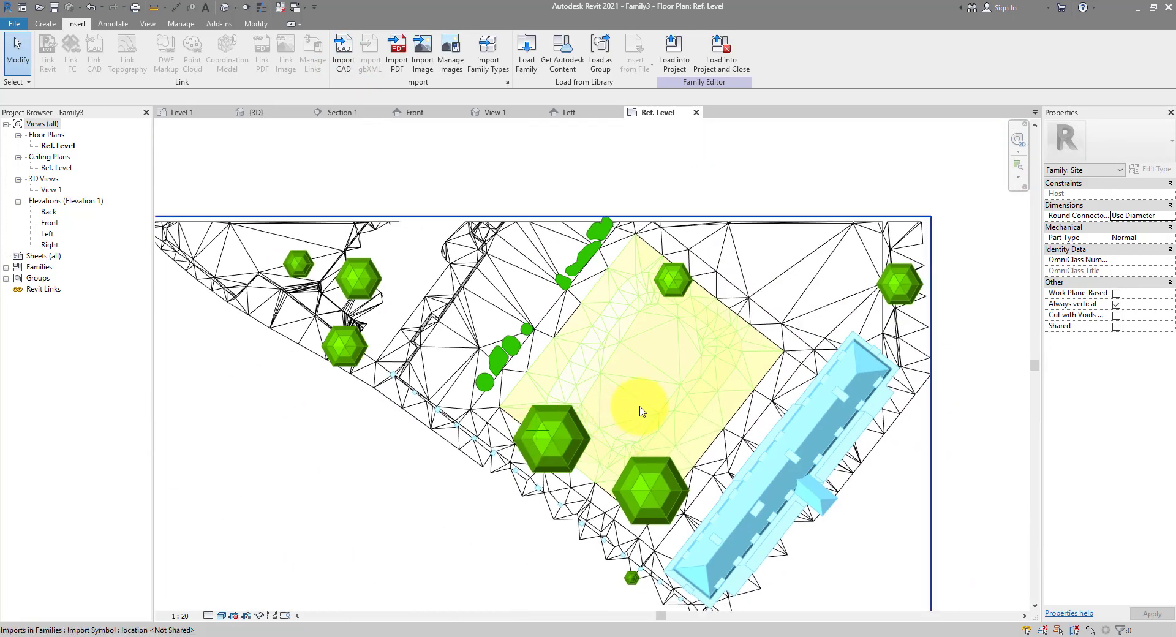
# Load the site family into Project8 and place one instance beside the linked site in the Level 1 plan.
pyautogui.click(672, 70)
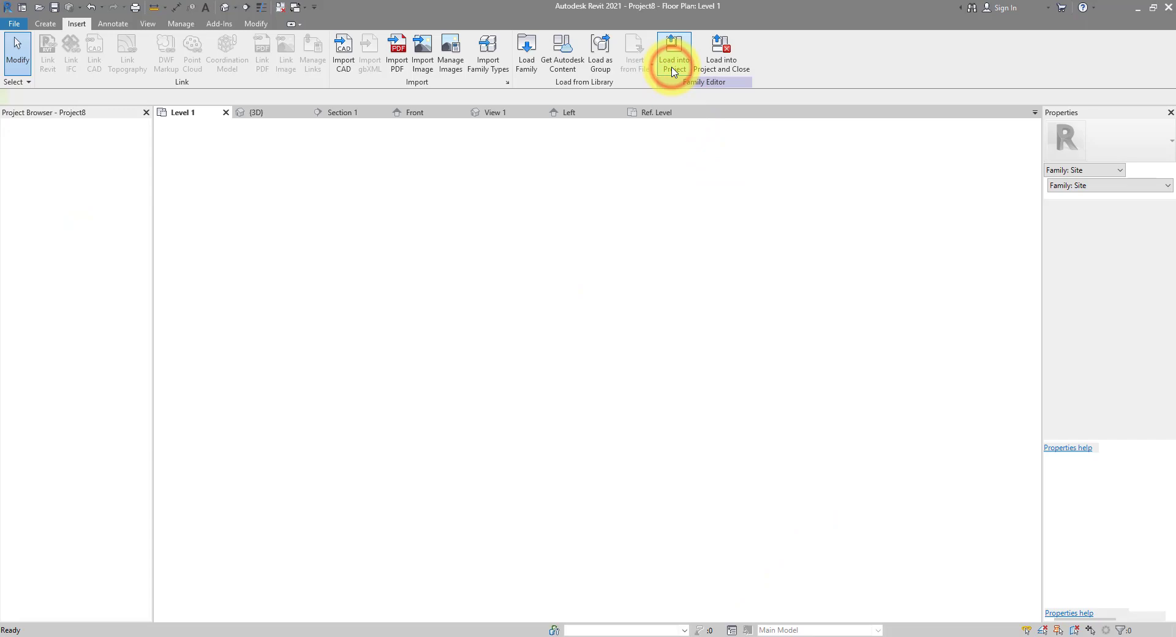
pyautogui.scroll(-3, 515, 281)
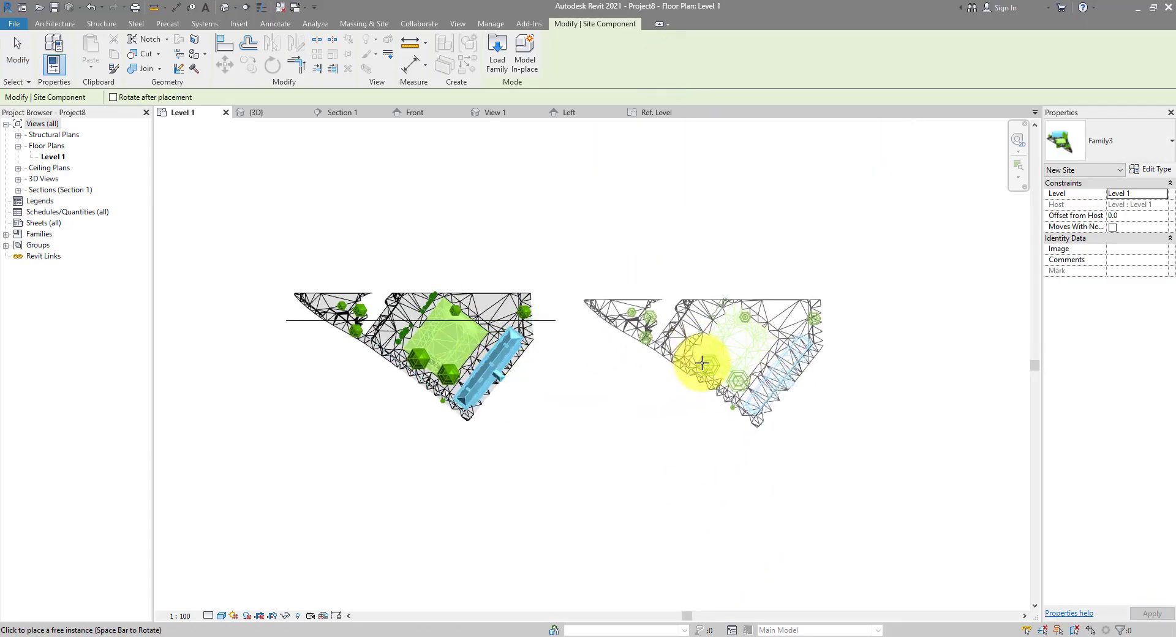
pyautogui.click(669, 356)
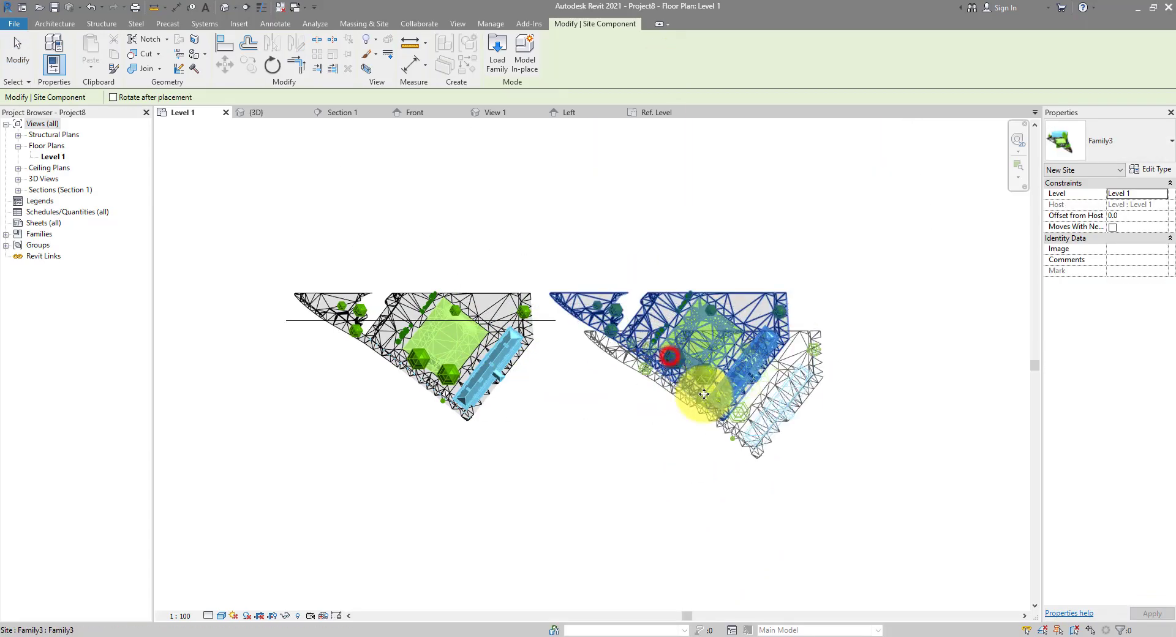
pyautogui.press('Escape')
# Extend the section line and its view extent past the far end of the placed site family, and open the section view.
pyautogui.click(551, 323)
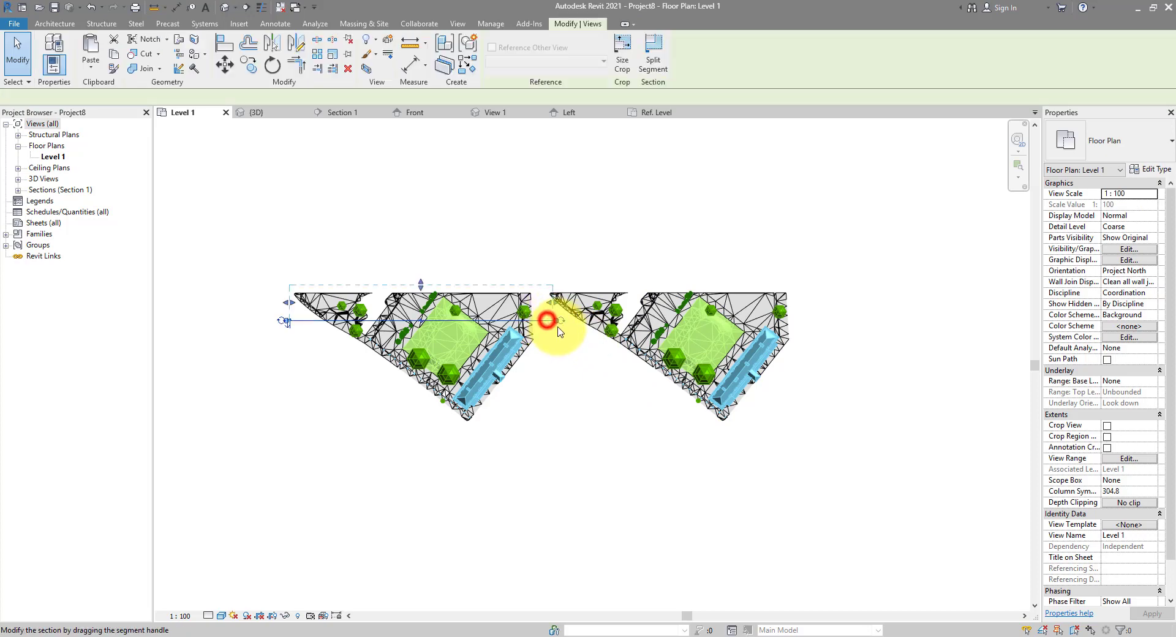
pyautogui.scroll(2, 550, 325)
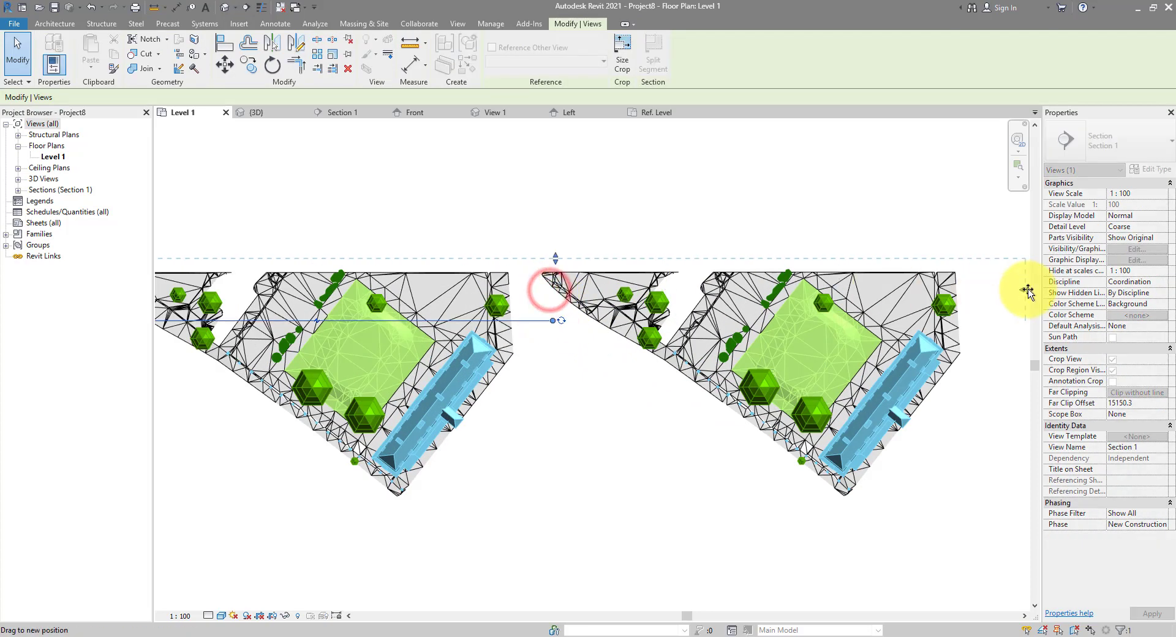
pyautogui.moveTo(1027, 292); pyautogui.dragTo(1027, 292)
pyautogui.moveTo(553, 320); pyautogui.dragTo(1011, 320)
pyautogui.rightClick(706, 230)
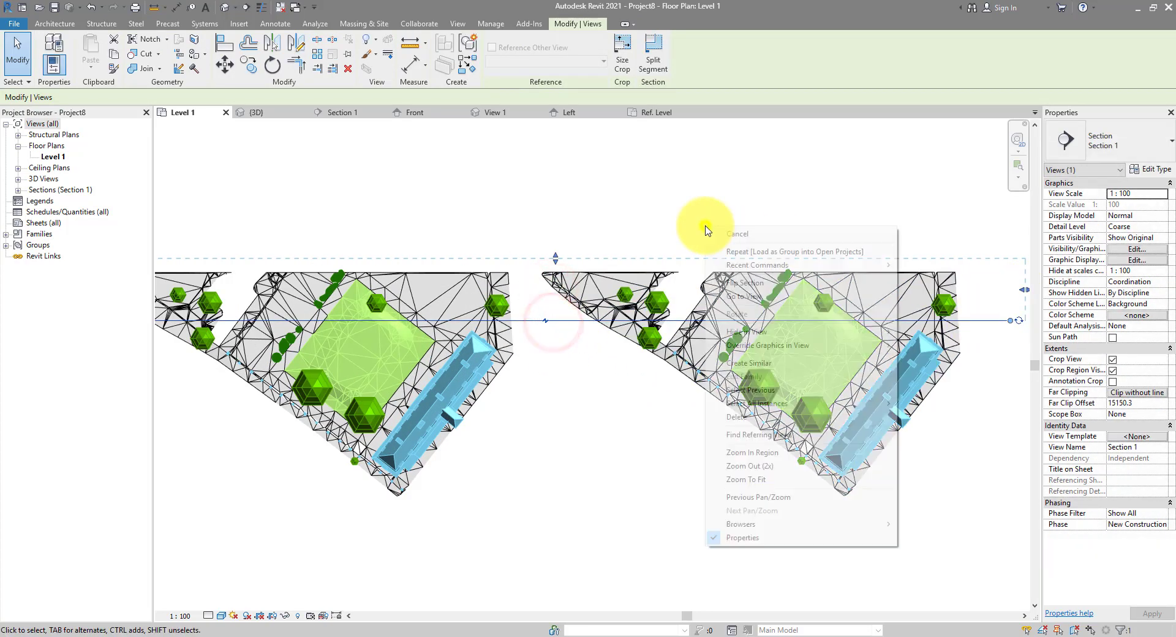
pyautogui.click(744, 296)
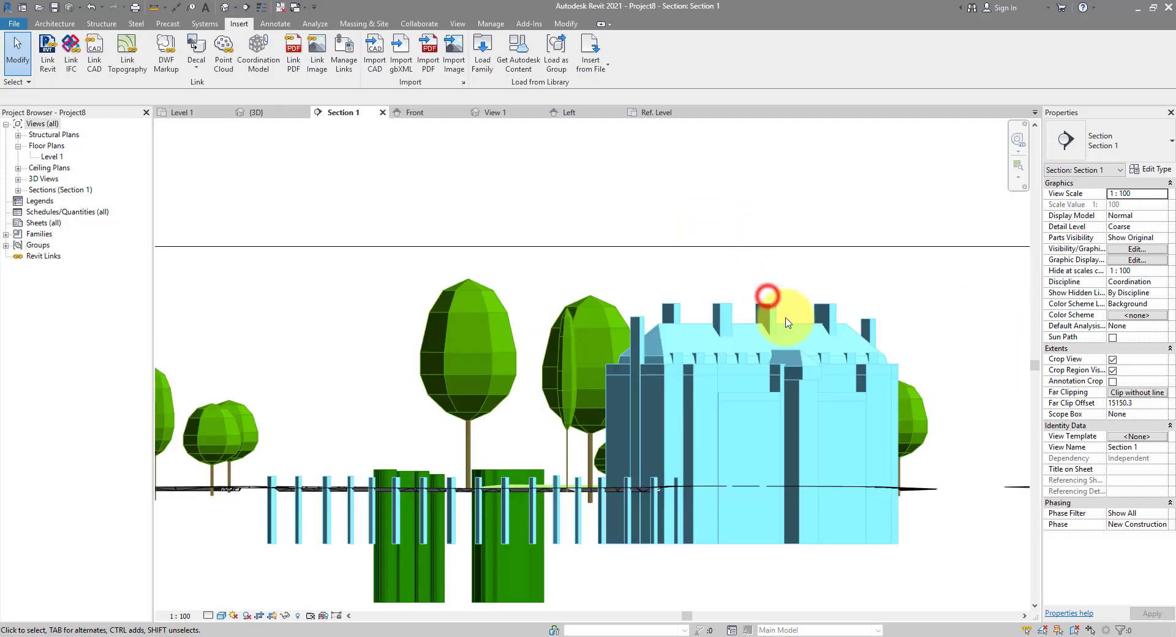
# Examine how the section cuts the placed site family compared with the linked CAD site.
pyautogui.scroll(-4, 809, 318)
pyautogui.moveTo(800, 337); pyautogui.dragTo(432, 300, button='middle')
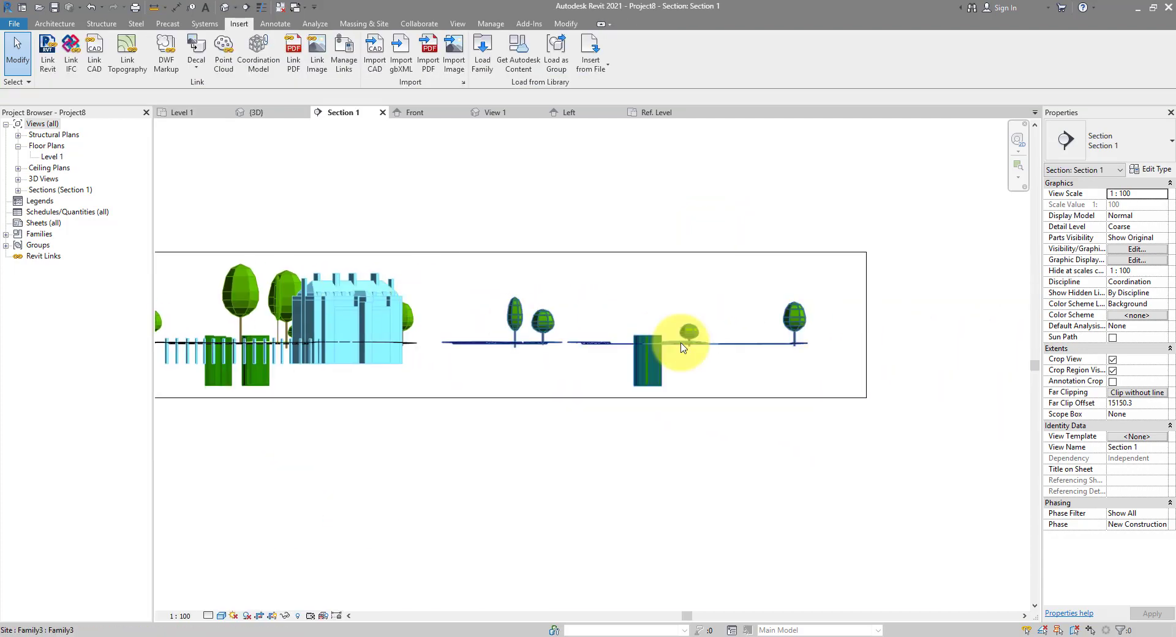
pyautogui.click(737, 361)
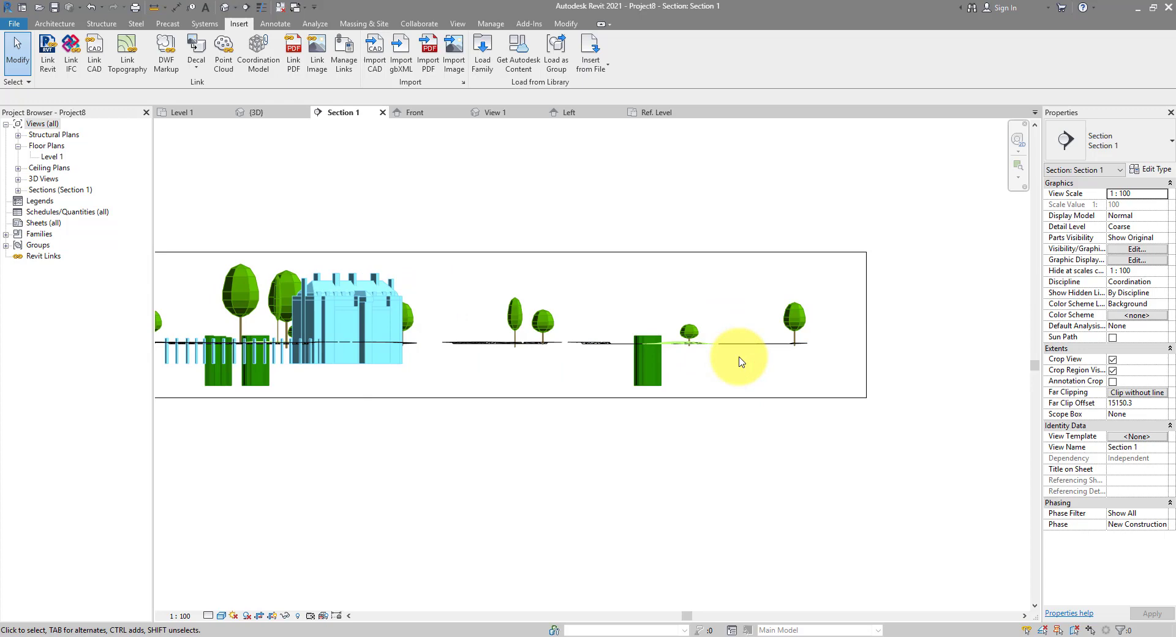
pyautogui.scroll(1, 740, 361)
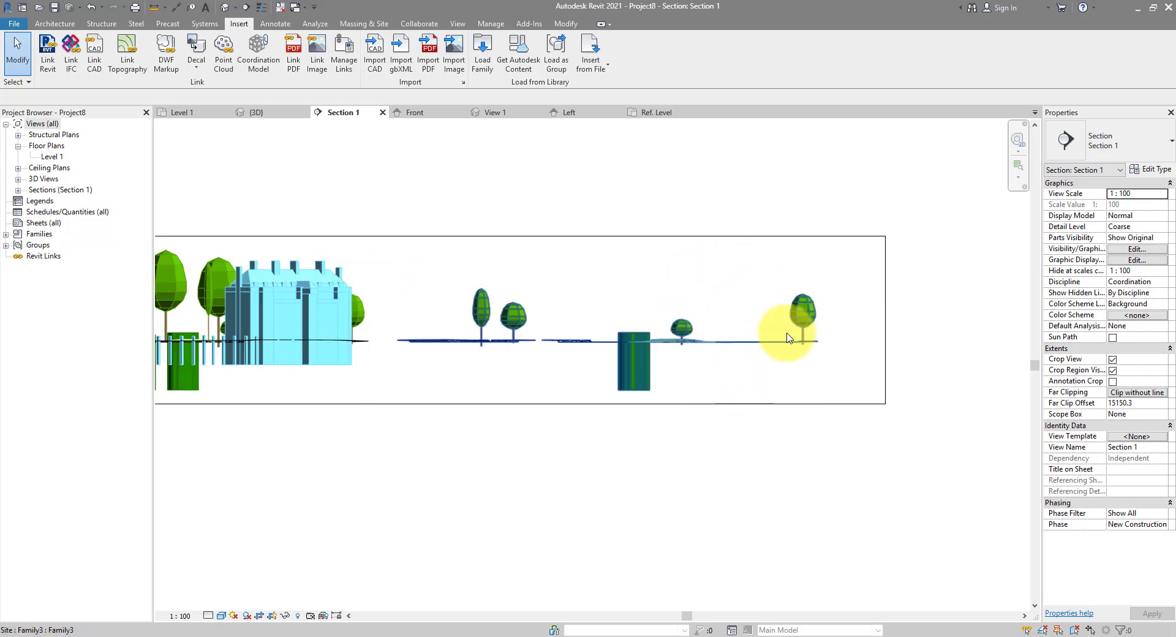
pyautogui.scroll(5, 715, 331)
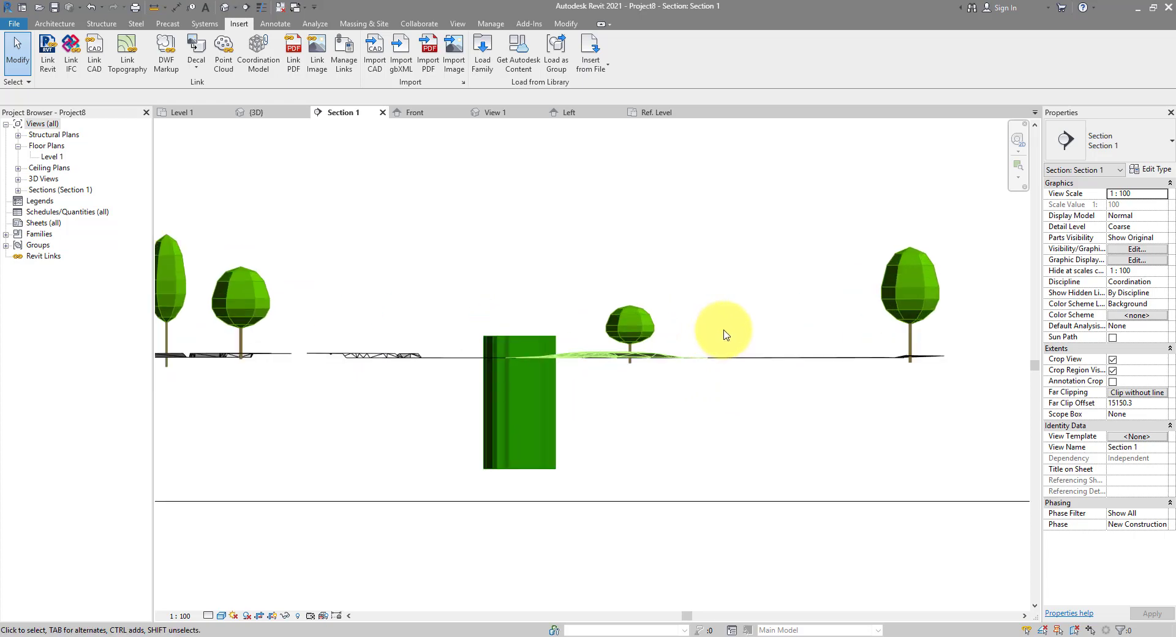
pyautogui.scroll(-5, 715, 331)
pyautogui.moveTo(499, 333); pyautogui.dragTo(748, 344, button='middle')
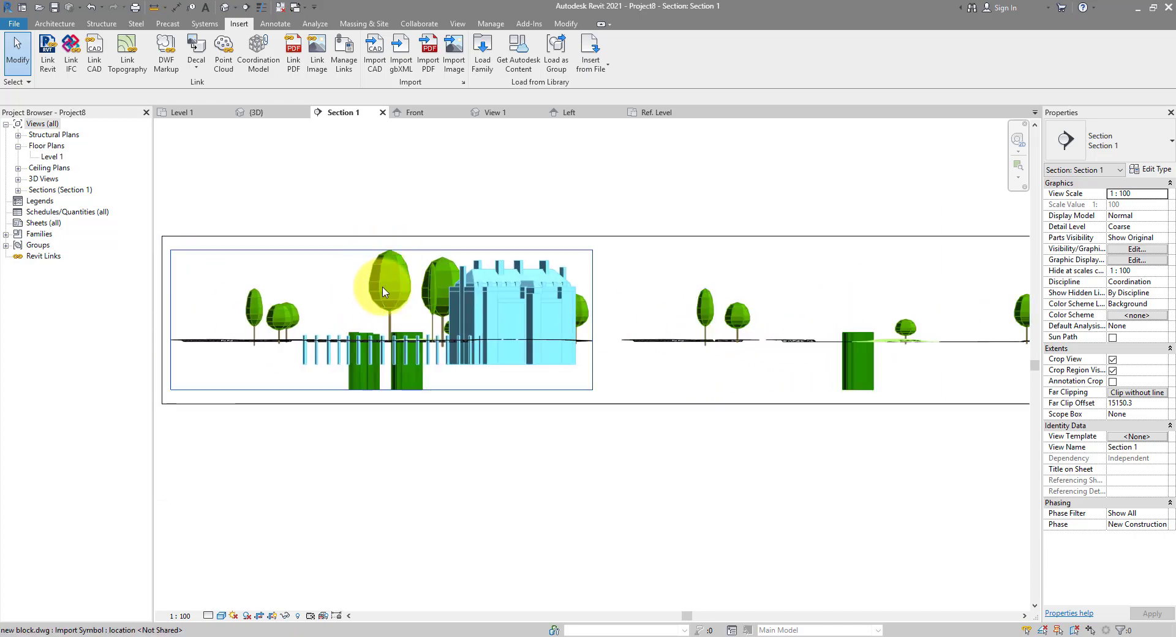
pyautogui.moveTo(761, 342); pyautogui.dragTo(630, 368, button='middle')
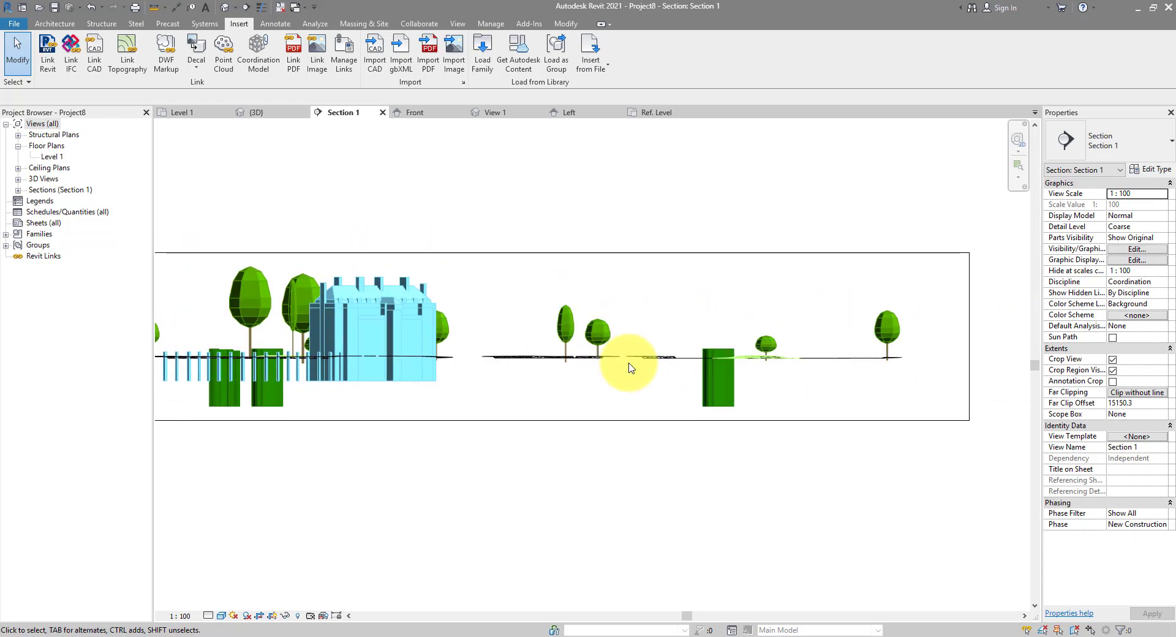
# Return to the Level 1 plan, fit both site models in view, and inspect the placed site family.
pyautogui.doubleClick(52, 157)
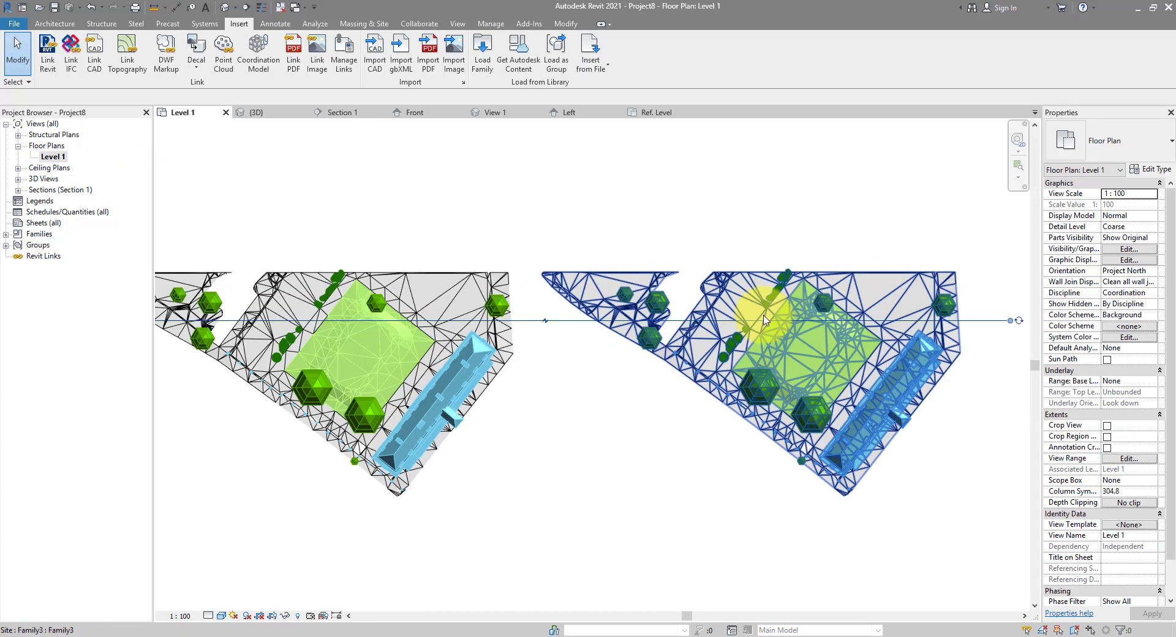
pyautogui.press('z')
pyautogui.press('f')
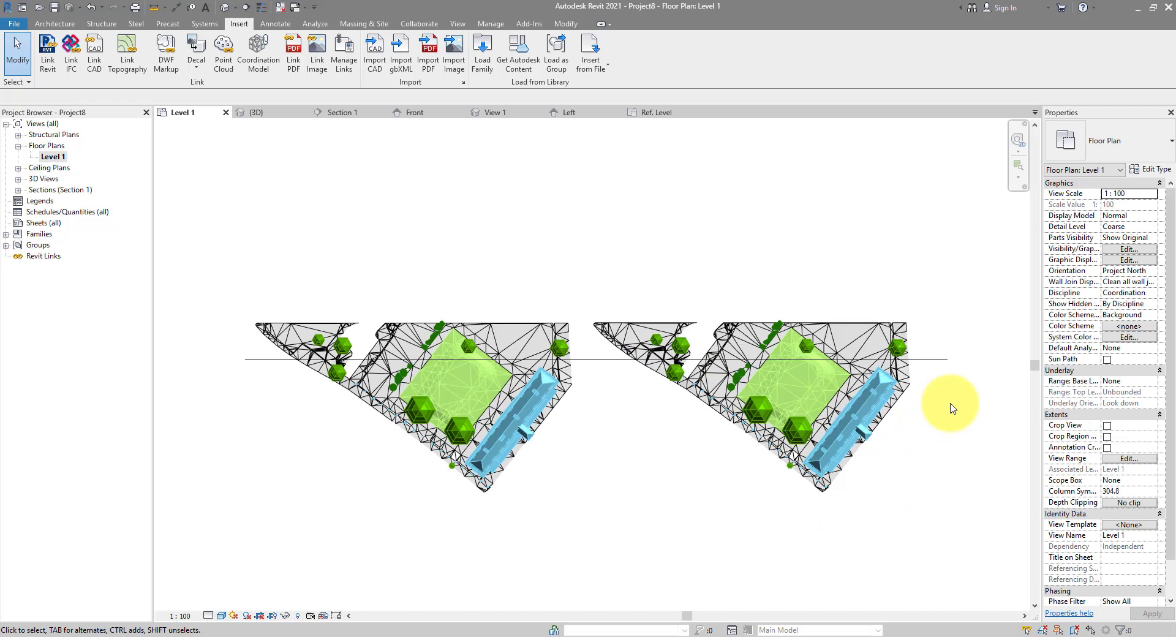
pyautogui.scroll(3, 949, 412)
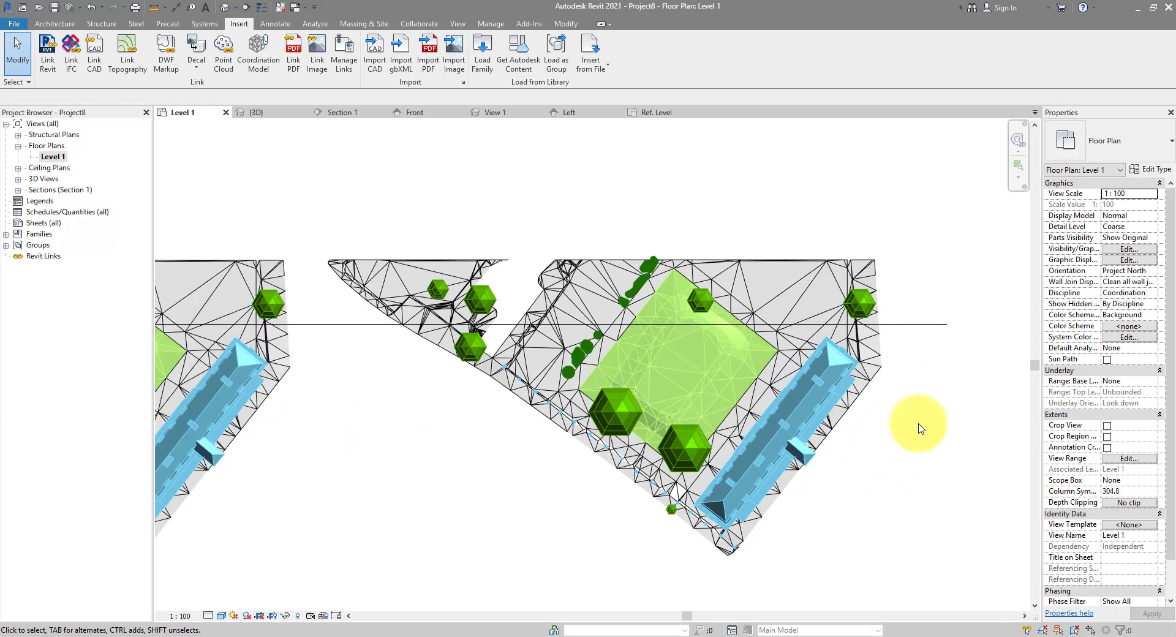
pyautogui.moveTo(913, 428); pyautogui.dragTo(856, 414, button='middle')
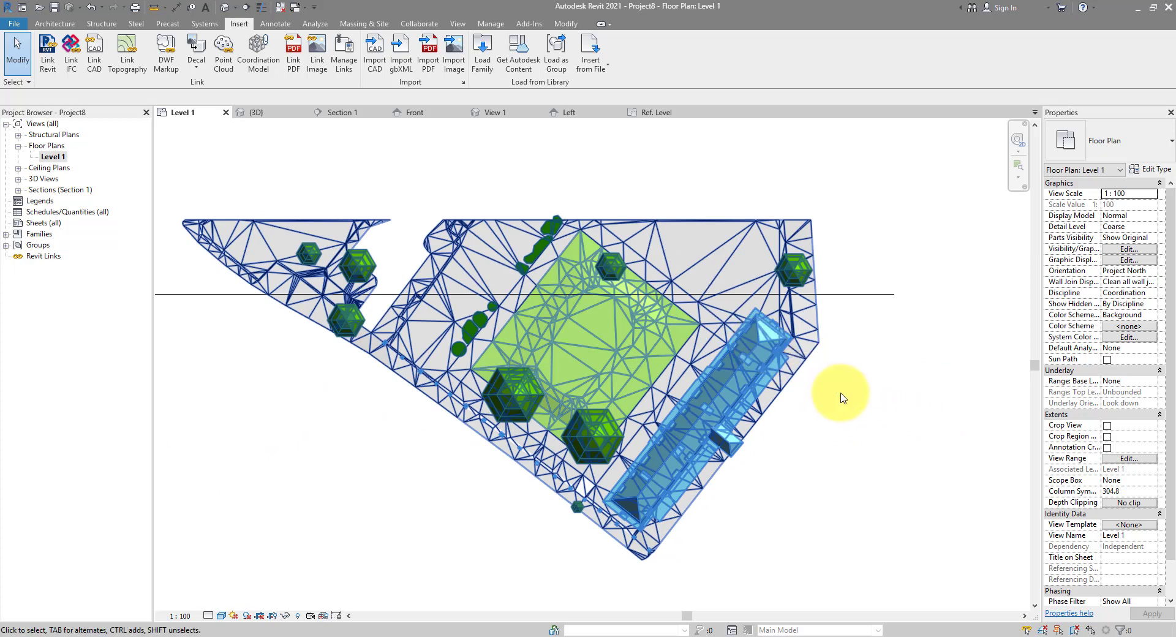
pyautogui.moveTo(835, 394); pyautogui.dragTo(880, 402, button='middle')
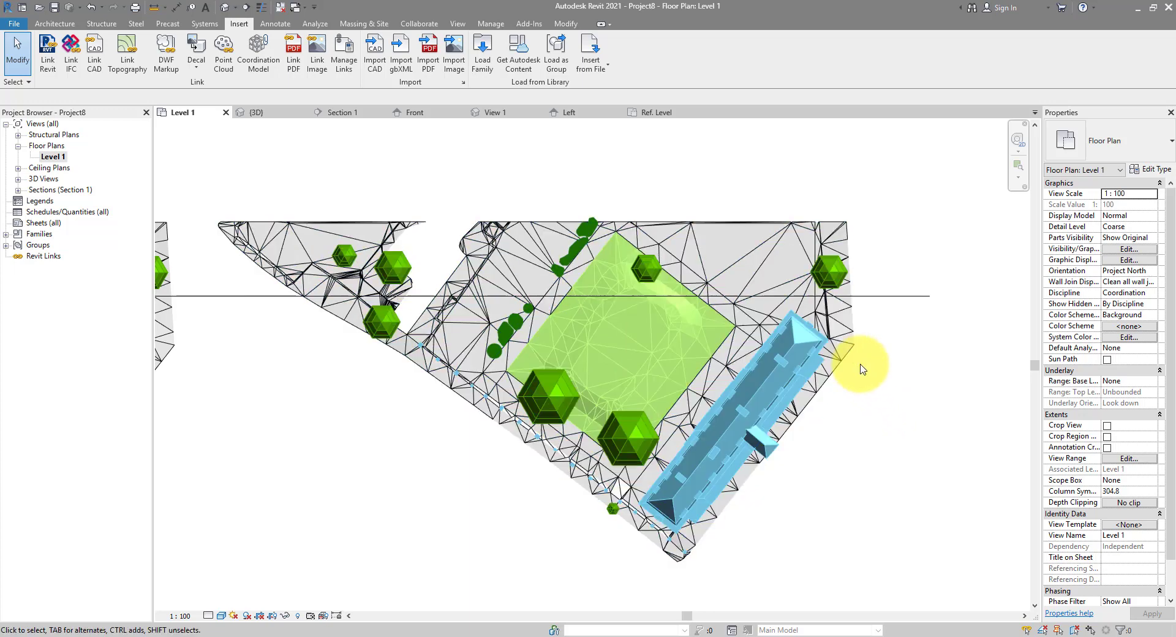
pyautogui.click(903, 481)
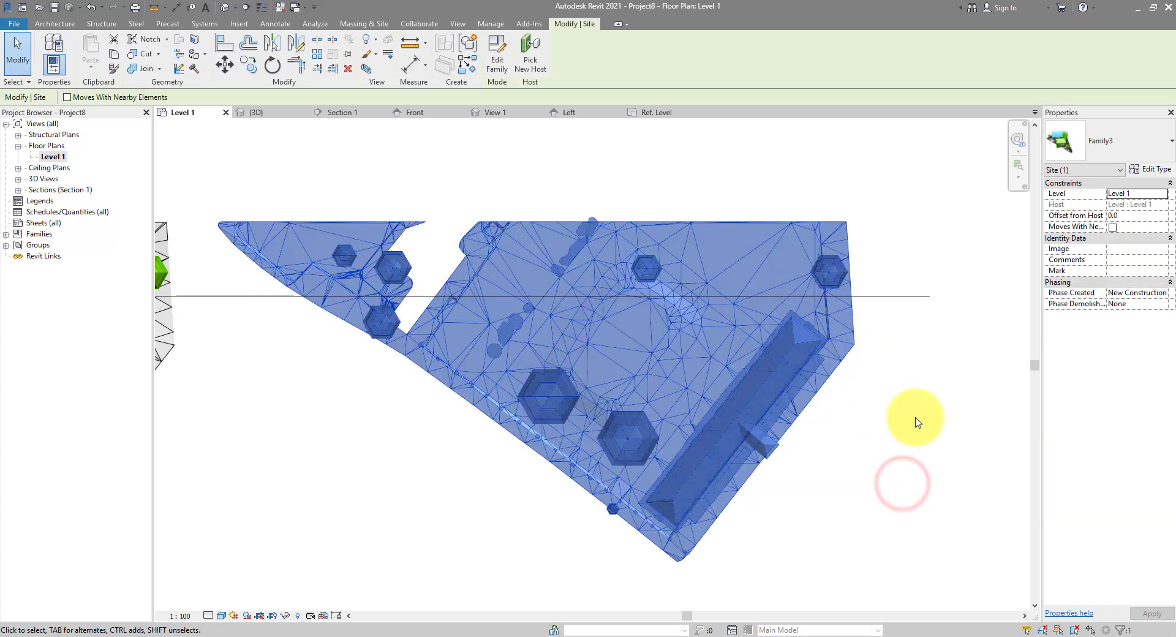
pyautogui.click(891, 400)
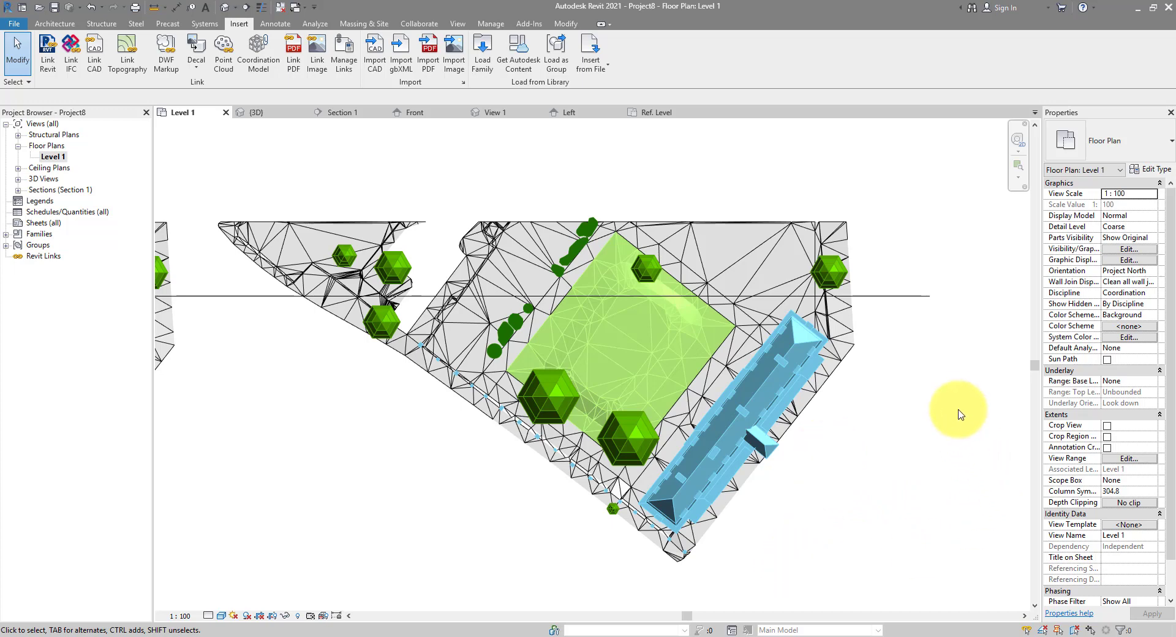
# Fit both site models in the plan, select the linked new block.dwg, and copy it to the clipboard.
pyautogui.scroll(-3, 959, 409)
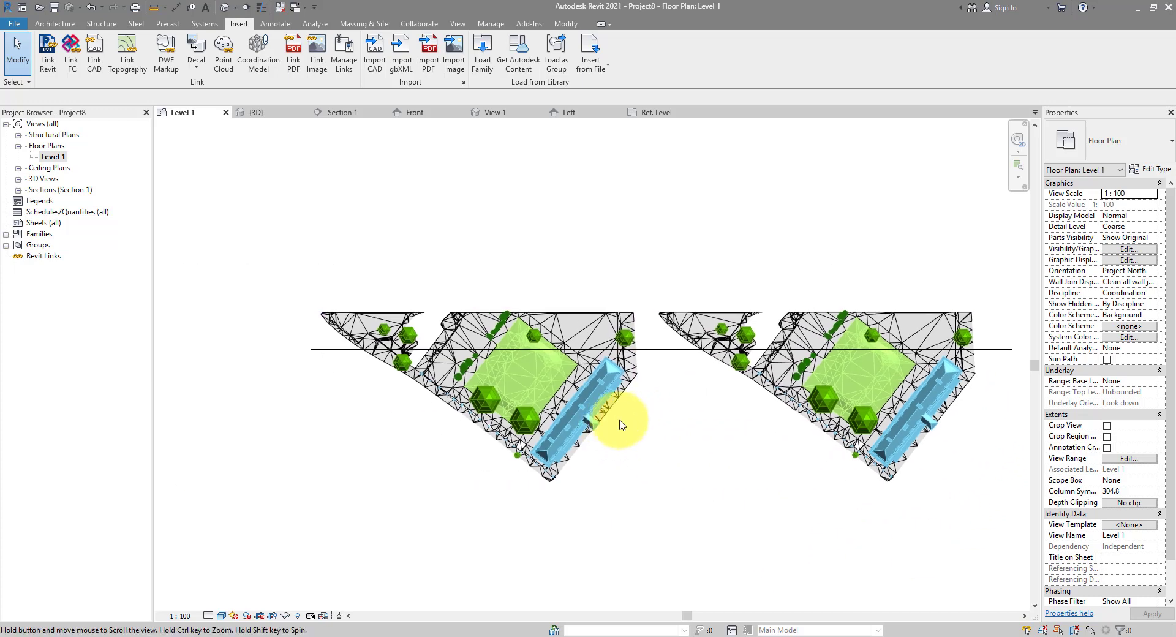
pyautogui.moveTo(539, 428); pyautogui.dragTo(613, 427, button='middle')
pyautogui.scroll(-1, 613, 427)
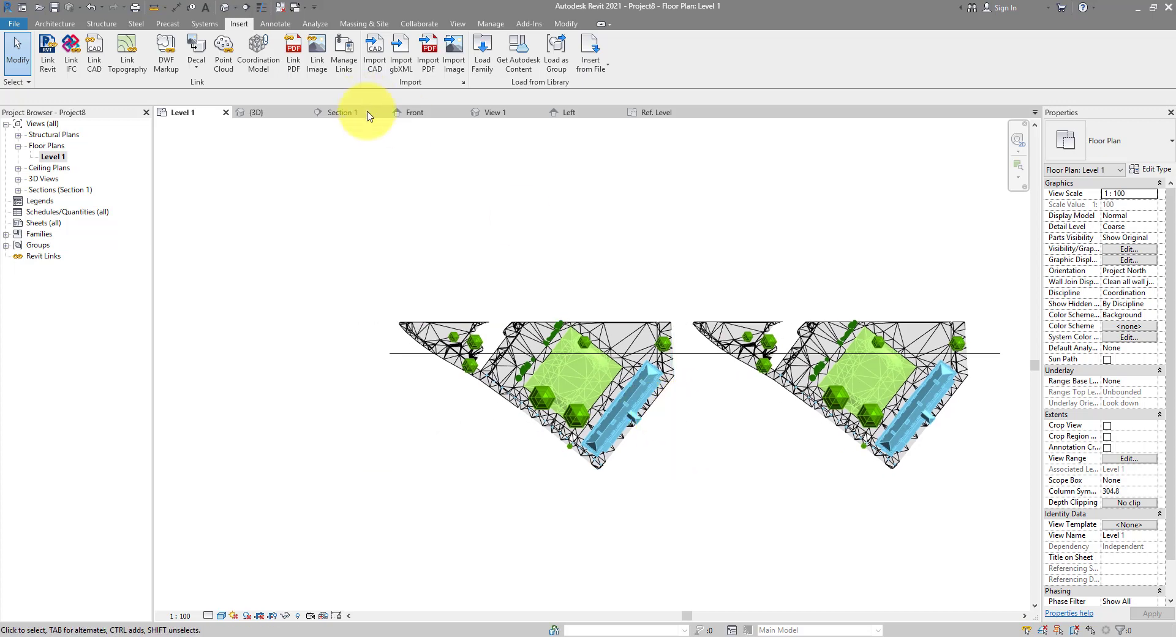
pyautogui.click(553, 334)
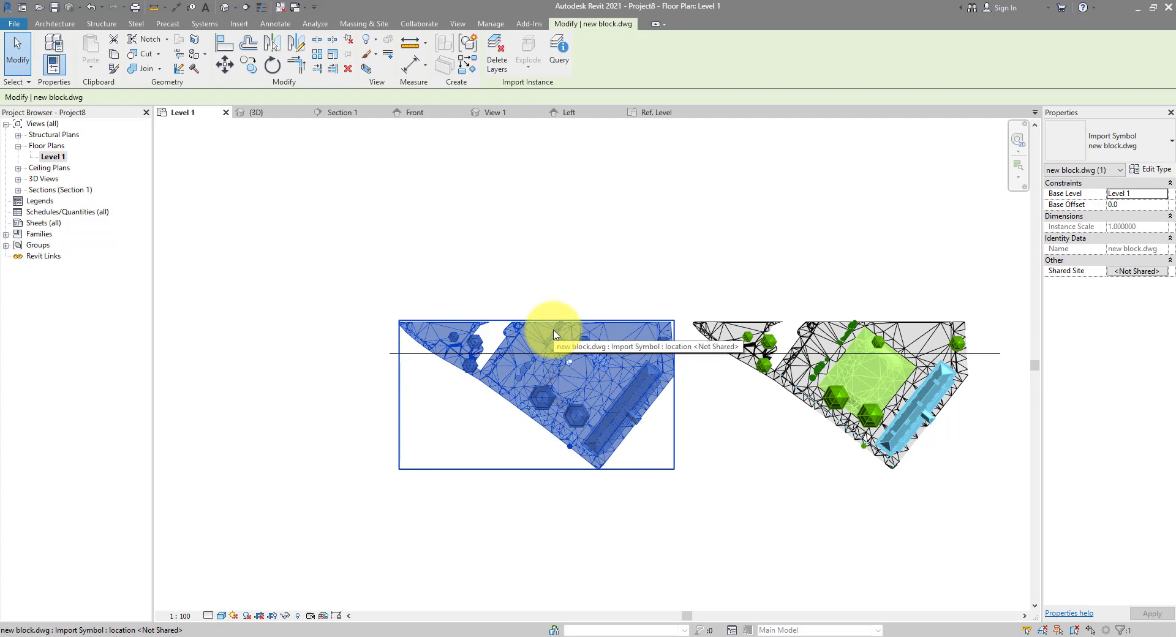
pyautogui.scroll(2, 553, 334)
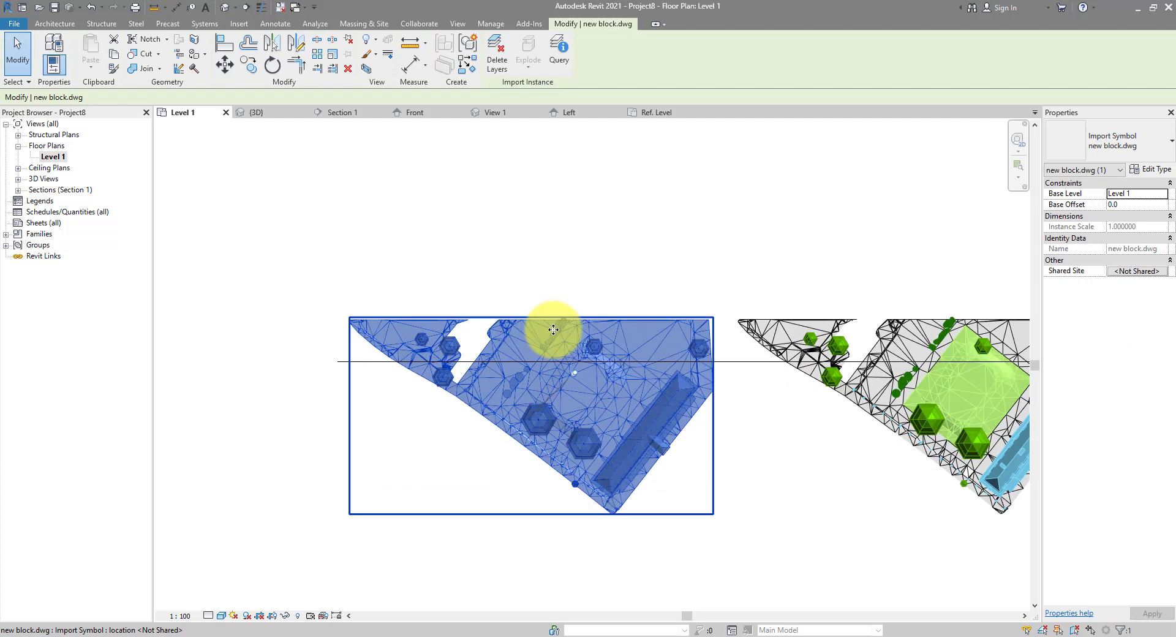
pyautogui.click(118, 56)
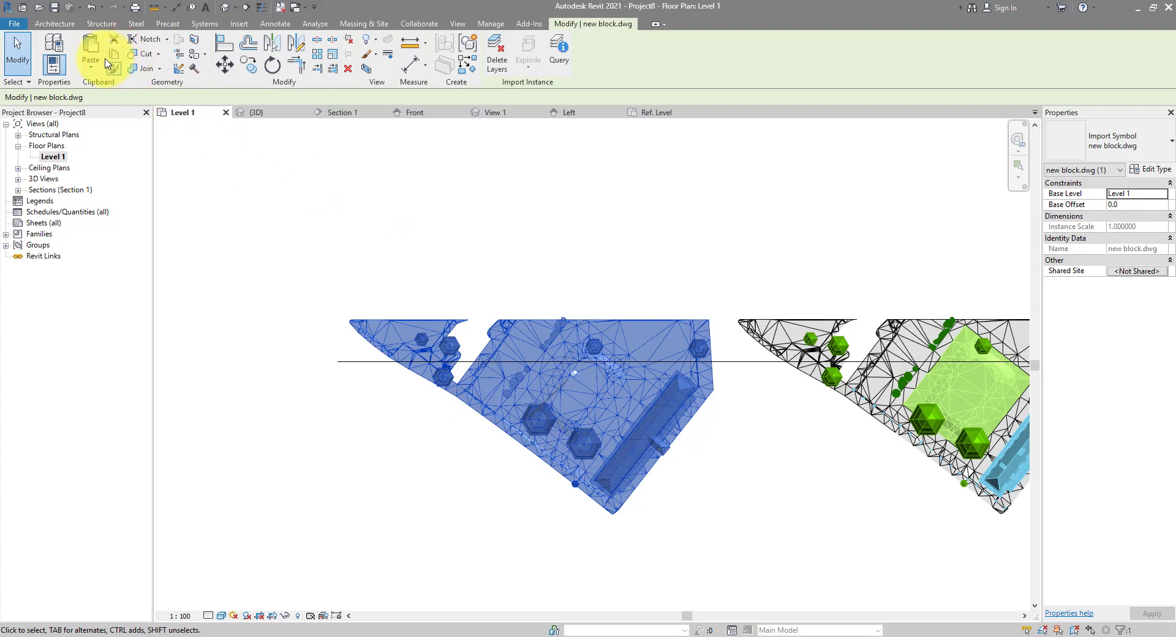
# Start an in-place model component in the Site category with the name Site 1.
pyautogui.click(57, 25)
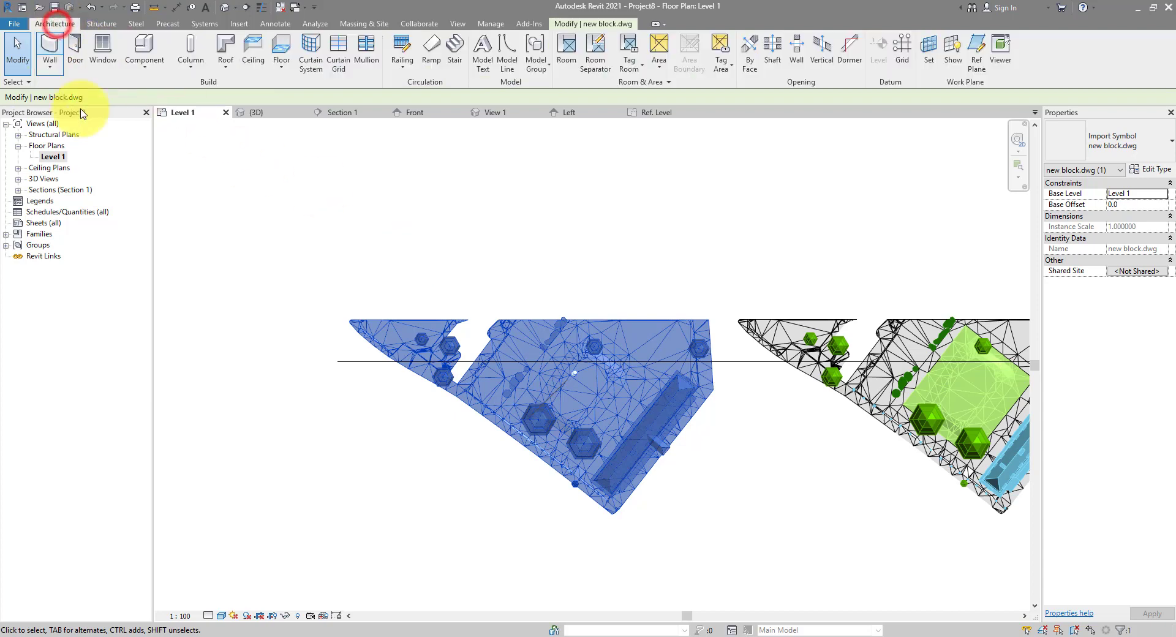
pyautogui.click(161, 73)
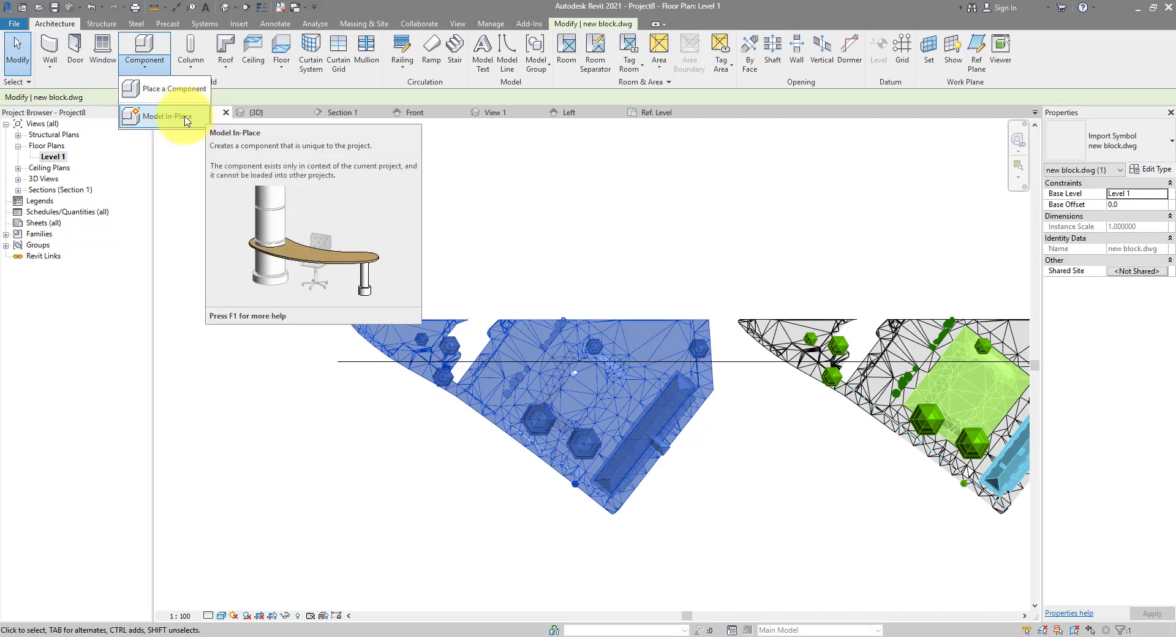
pyautogui.click(185, 117)
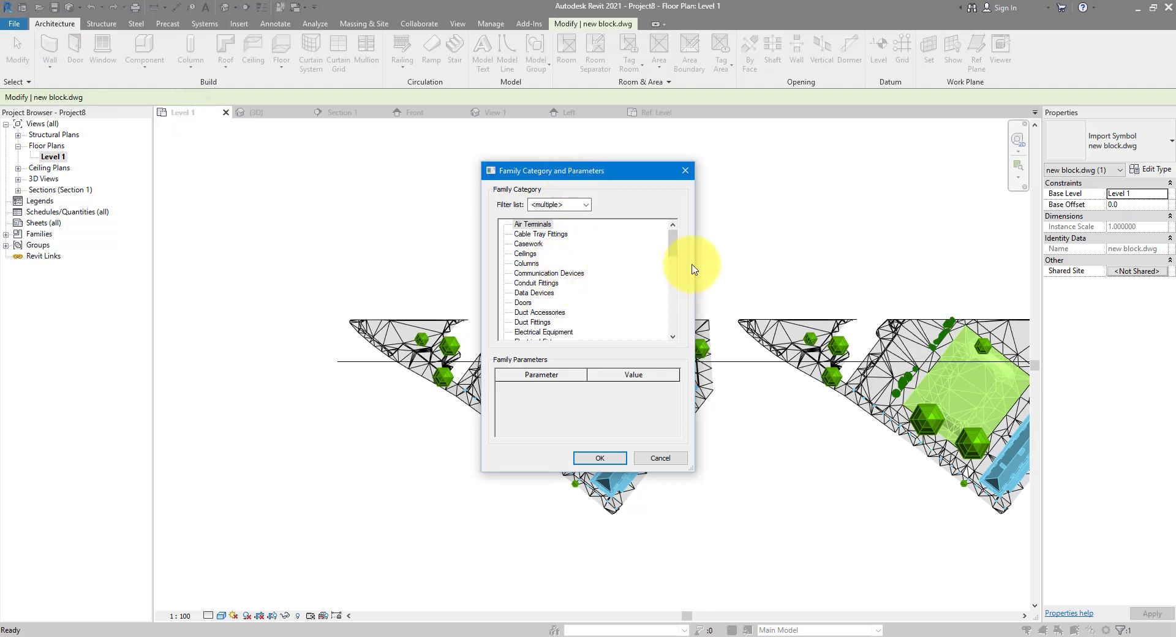
pyautogui.moveTo(679, 245); pyautogui.dragTo(677, 307)
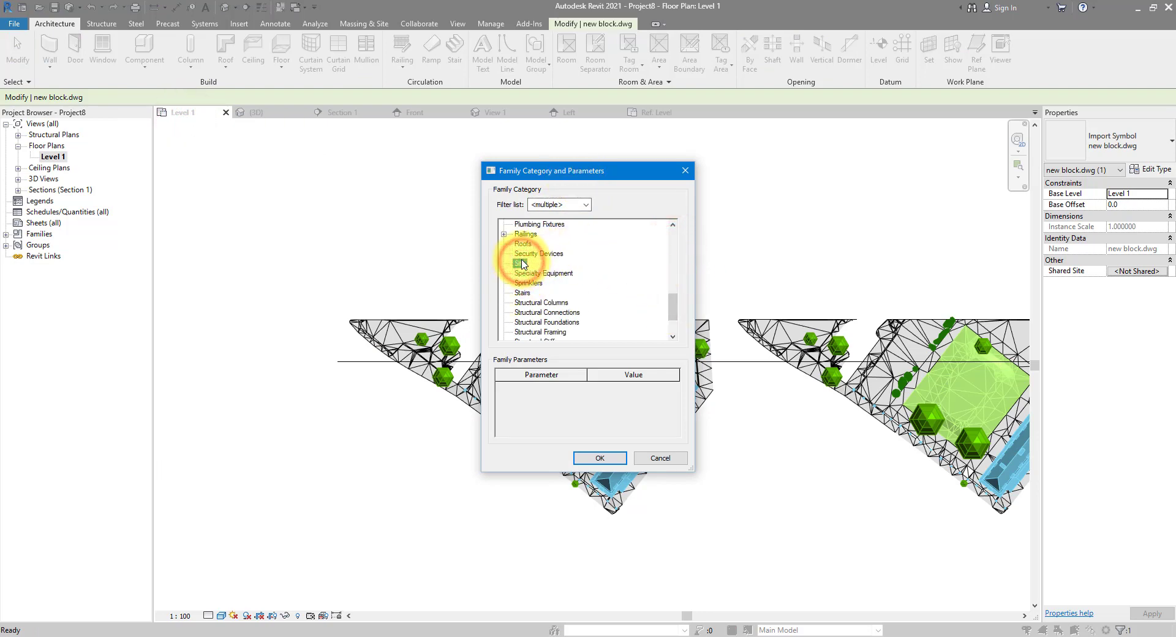
pyautogui.click(604, 458)
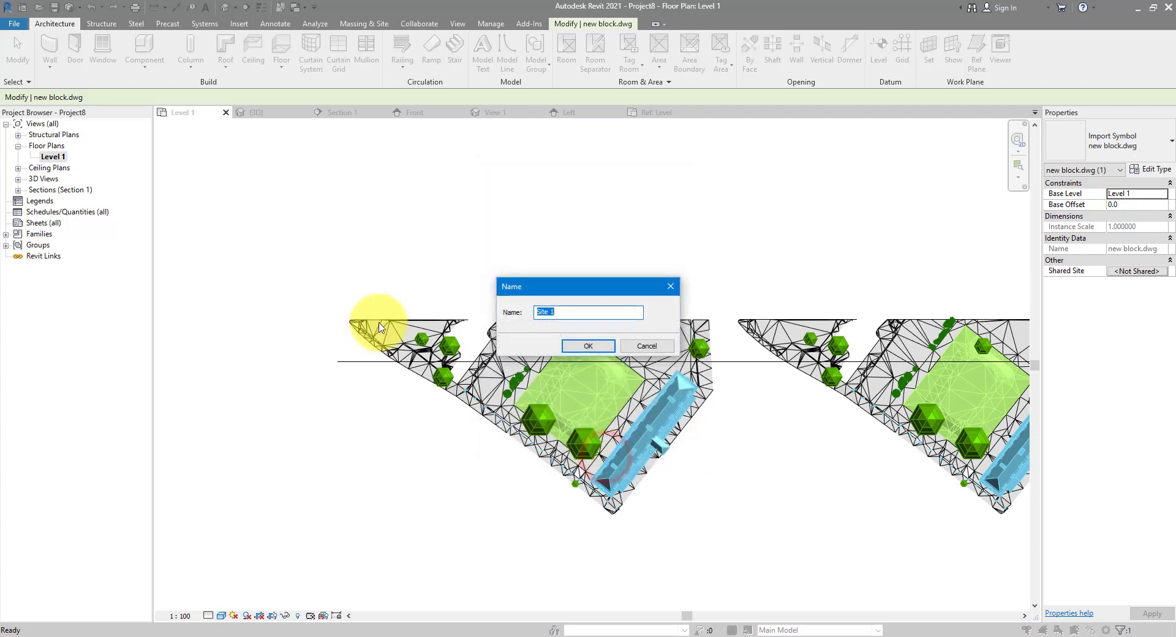
pyautogui.click(596, 340)
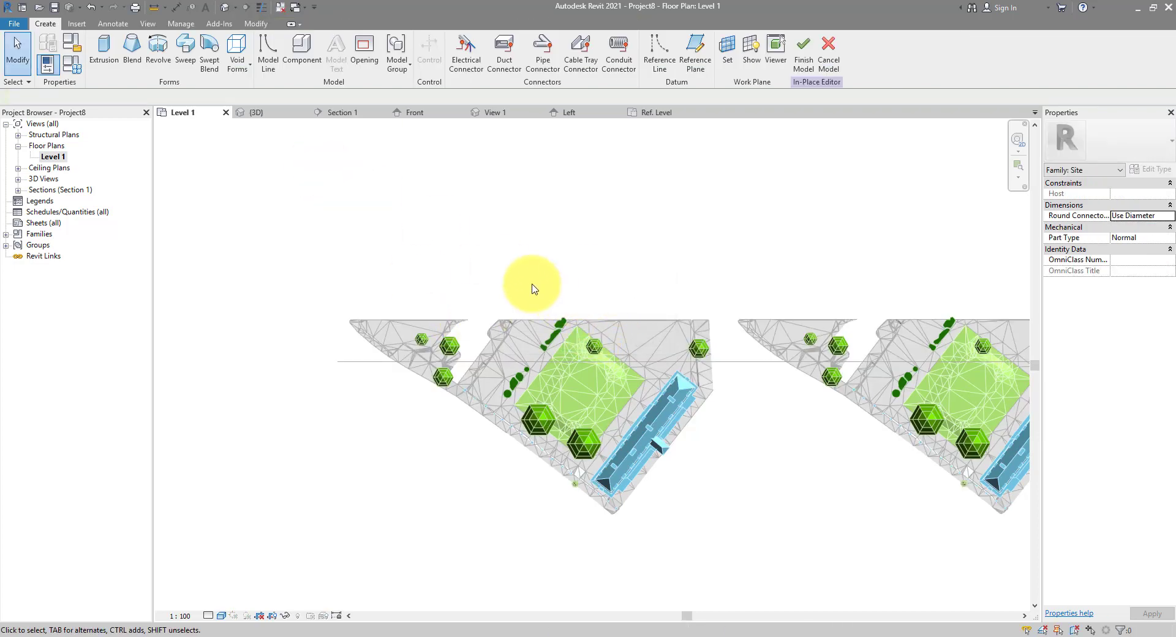
# Paste the copied CAD link into the in-place model, aligned to Level 1.
pyautogui.moveTo(480, 285); pyautogui.dragTo(678, 462)
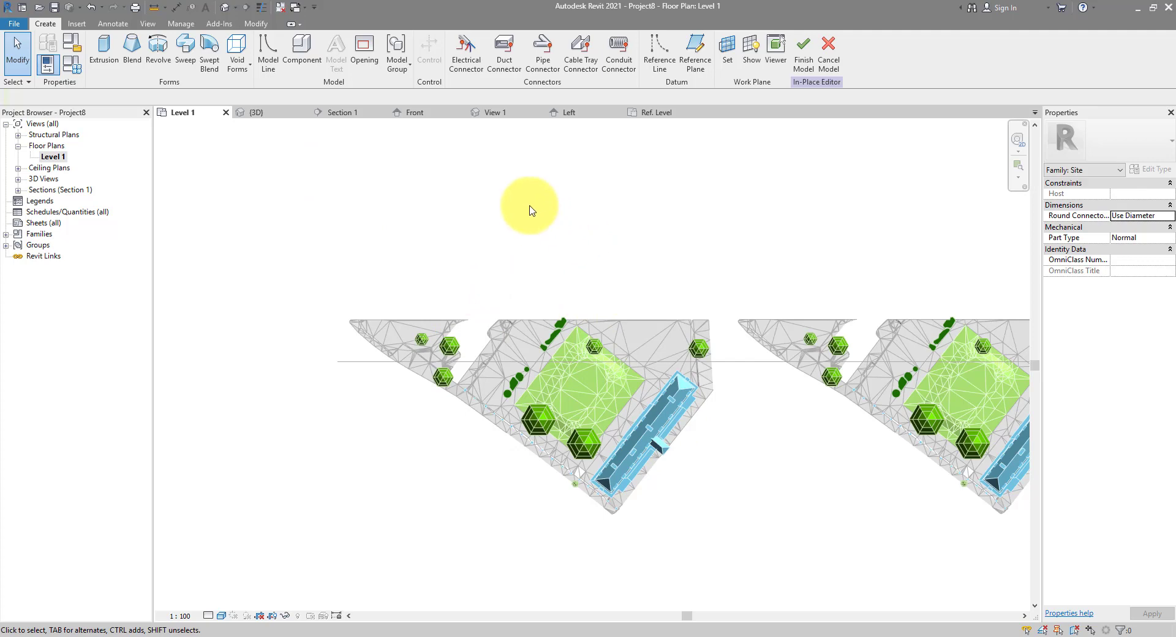
pyautogui.click(266, 24)
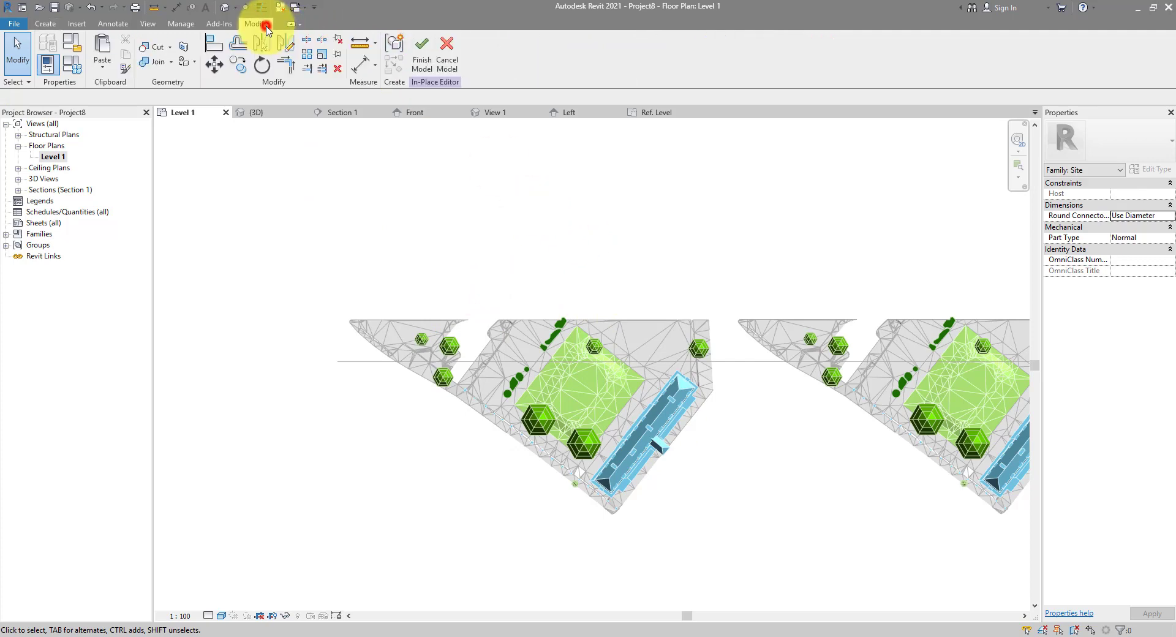
pyautogui.click(99, 66)
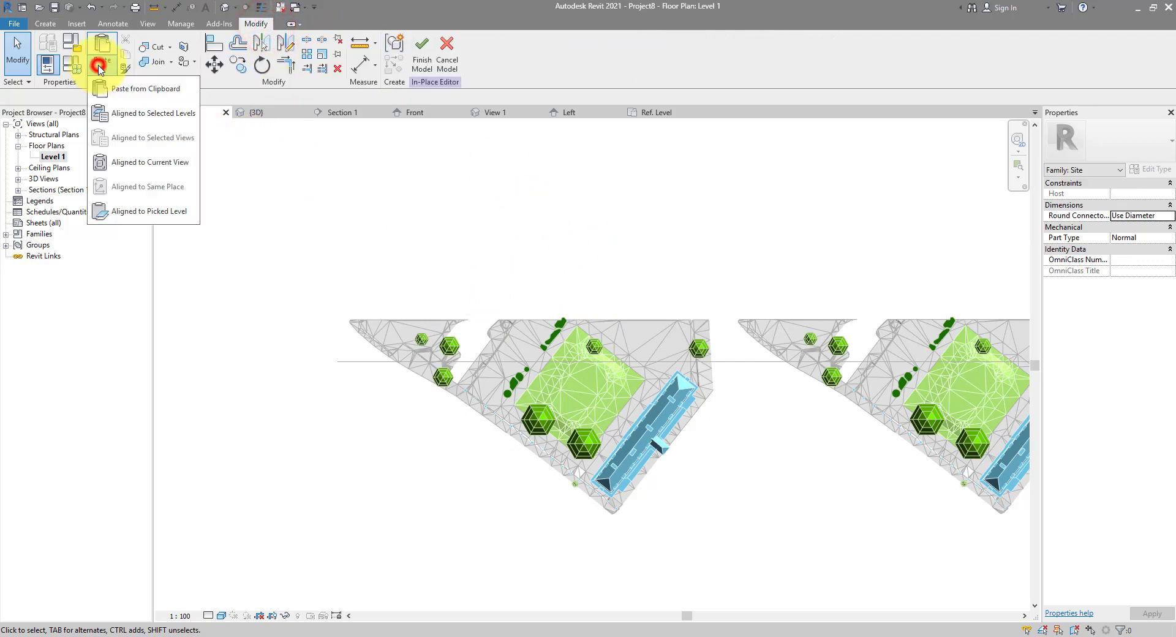
pyautogui.click(182, 117)
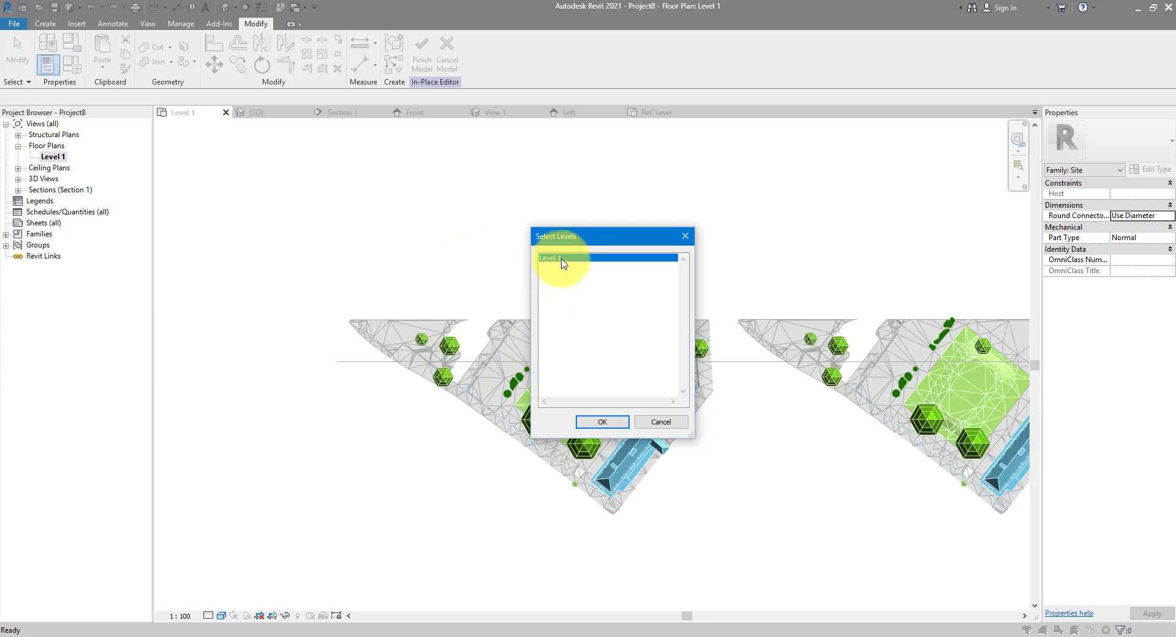
pyautogui.click(598, 423)
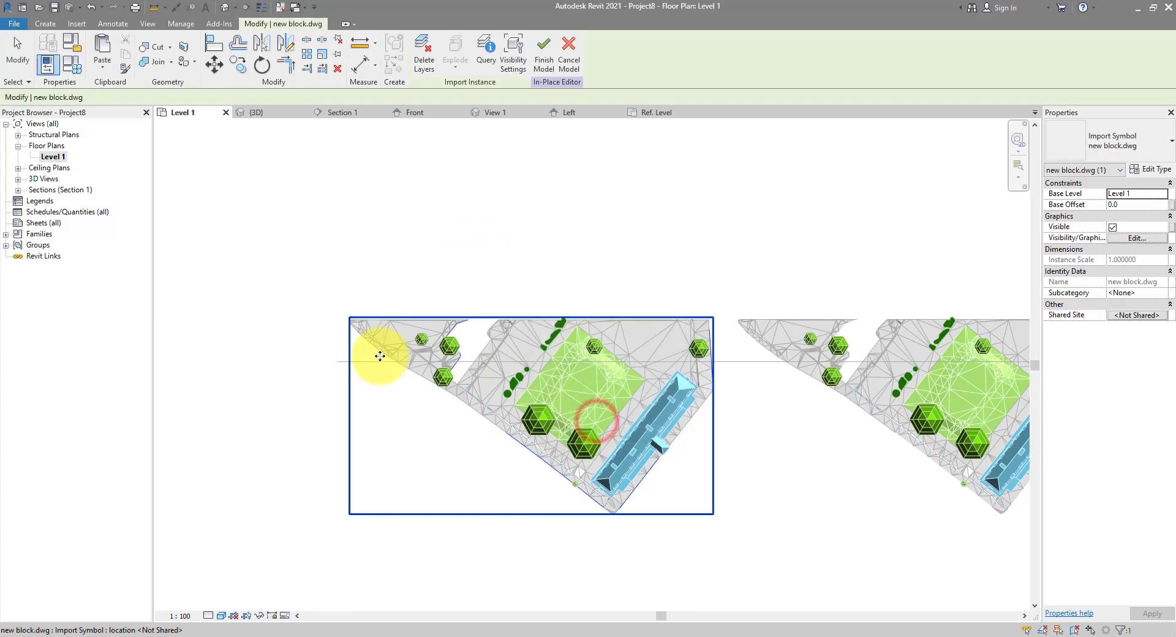
# Move the pasted CAD link horizontally about 104000 mm to the empty side of the original linked site.
pyautogui.scroll(2, 323, 360)
pyautogui.scroll(-4, 438, 368)
pyautogui.scroll(2, 579, 395)
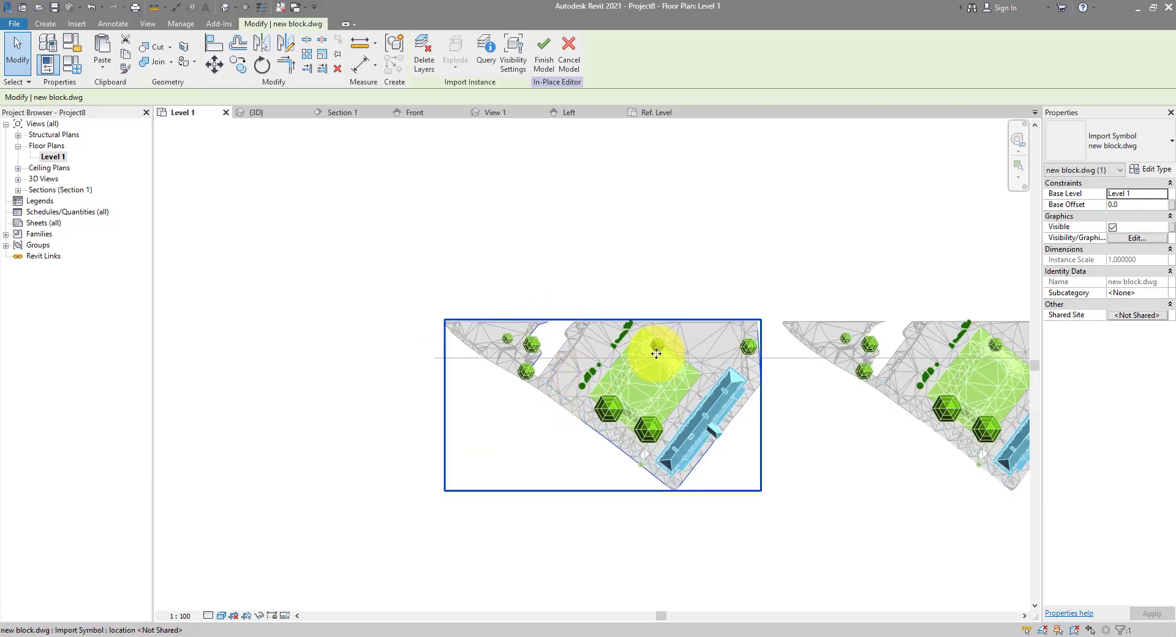
pyautogui.scroll(1, 720, 401)
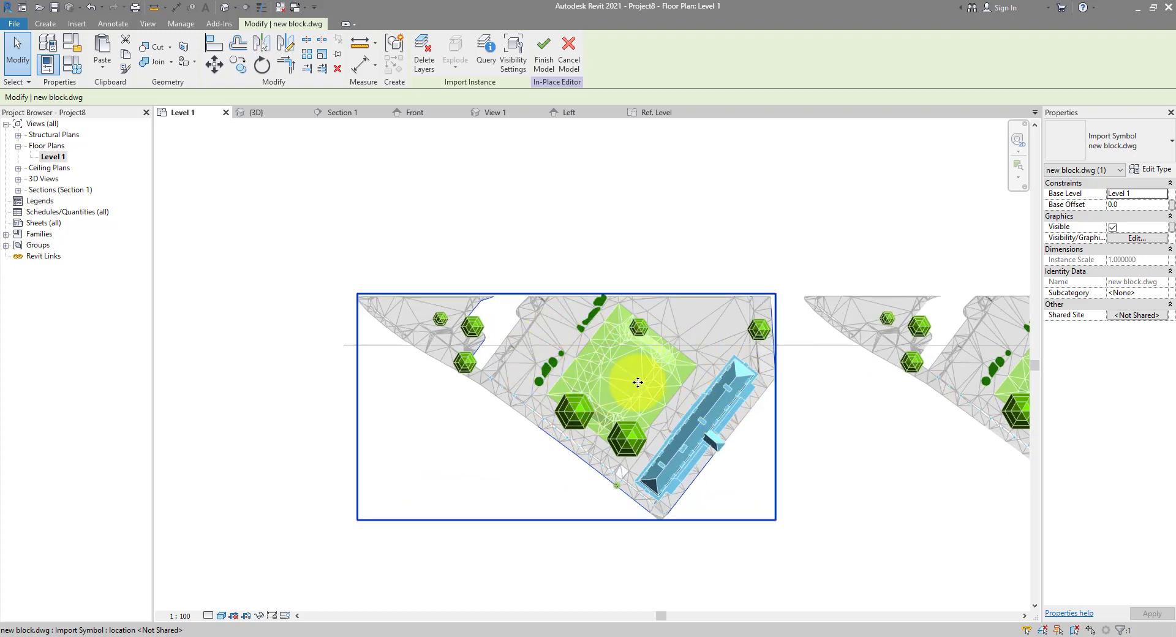
pyautogui.scroll(-1, 631, 383)
pyautogui.click(215, 66)
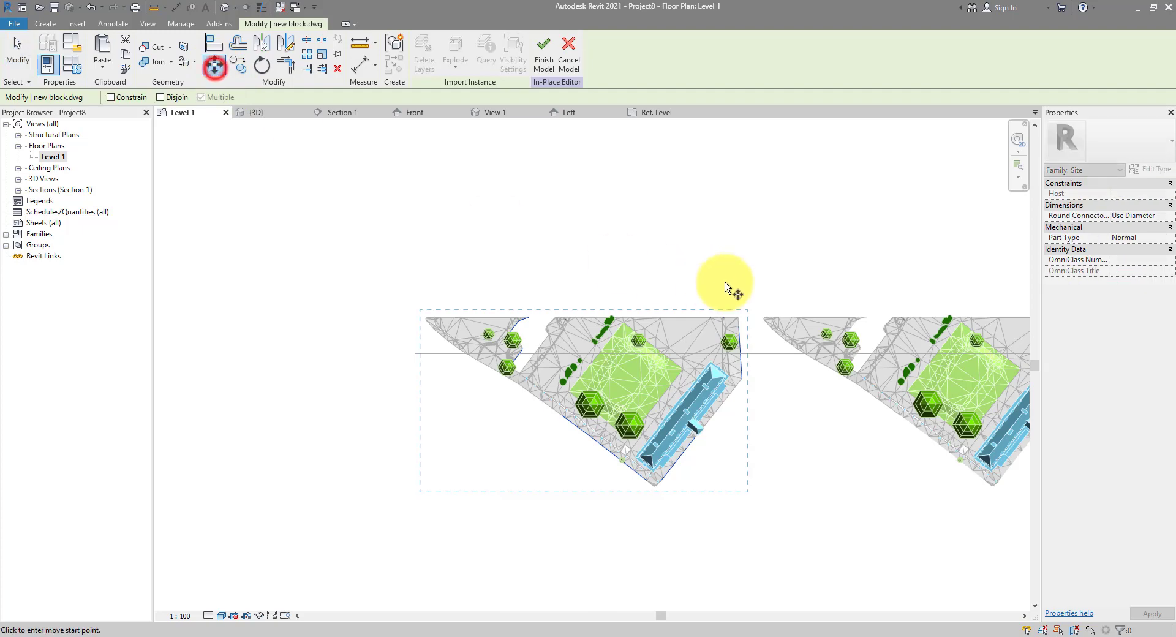
pyautogui.click(742, 286)
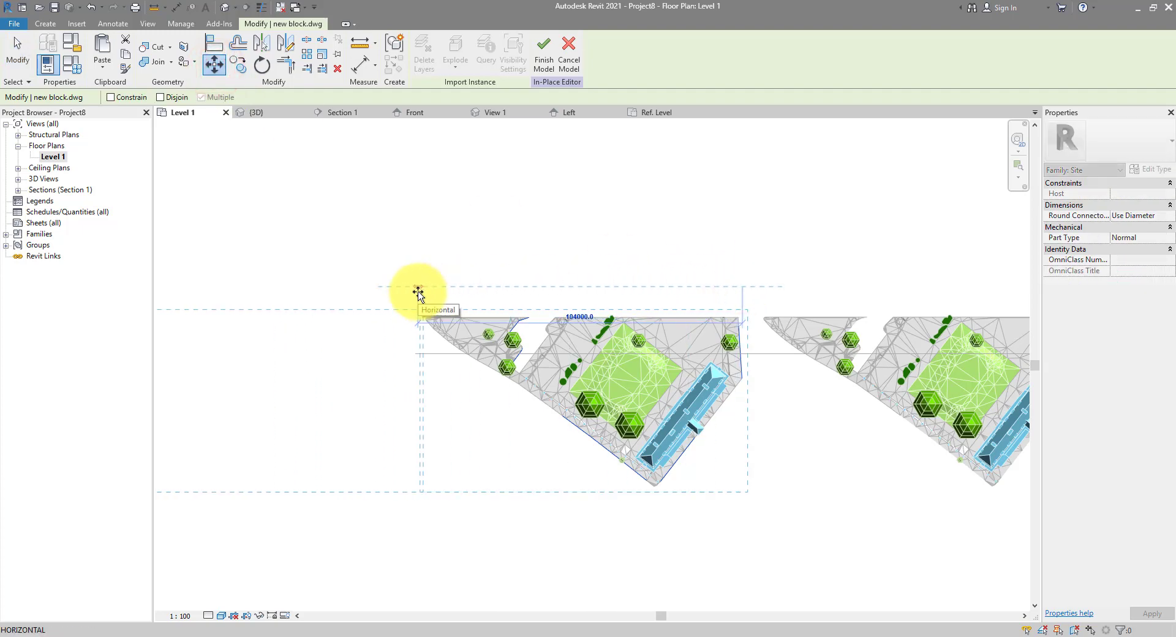
pyautogui.click(408, 270)
pyautogui.click(422, 270)
# Select the moved CAD link to check its new position, and finish the in-place model.
pyautogui.moveTo(374, 284); pyautogui.dragTo(619, 281, button='middle')
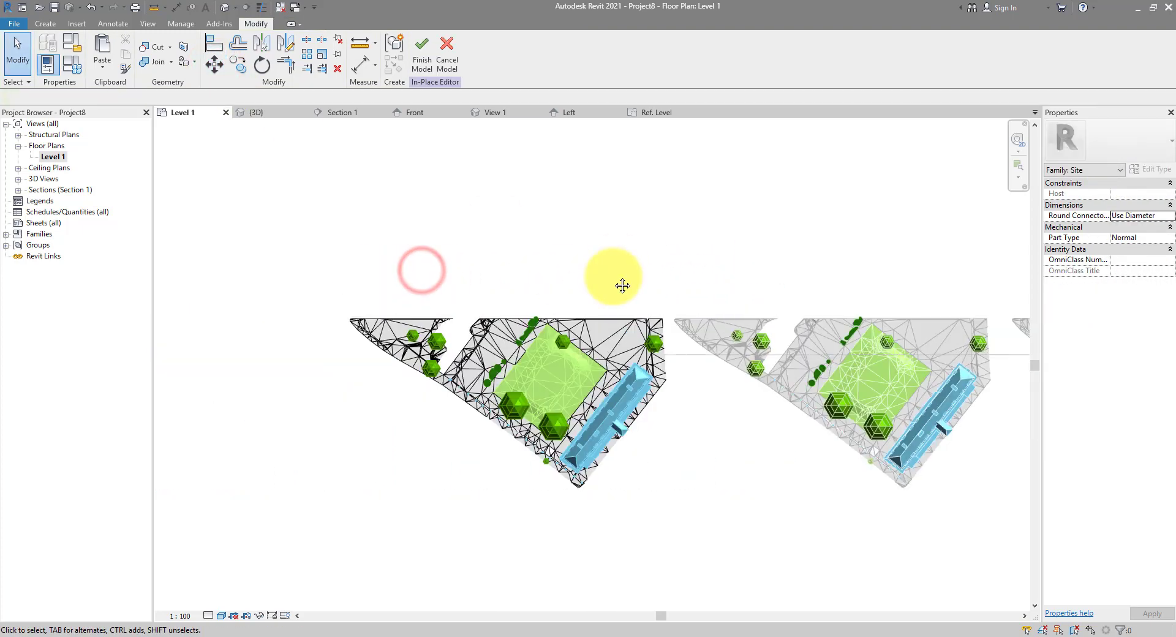
pyautogui.click(604, 311)
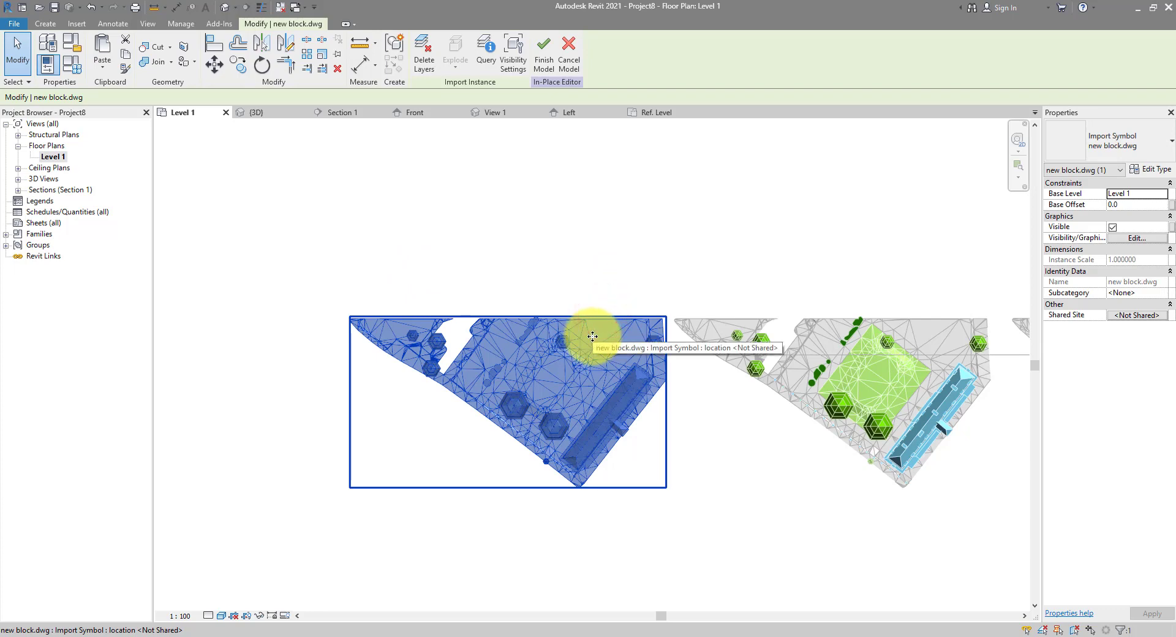
pyautogui.click(547, 61)
pyautogui.moveTo(600, 222); pyautogui.dragTo(620, 330, button='middle')
pyautogui.scroll(-1, 530, 297)
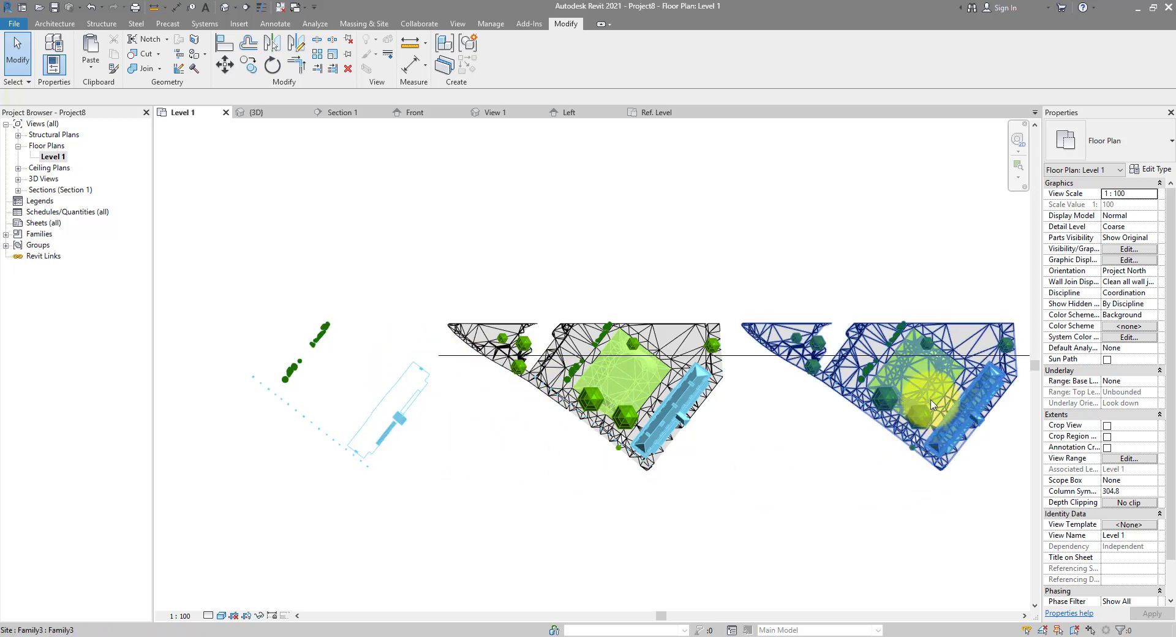
# Extend the section line and its view extent past the far end of the in-place site, and open the section view.
pyautogui.click(450, 356)
pyautogui.moveTo(437, 355); pyautogui.dragTo(174, 354)
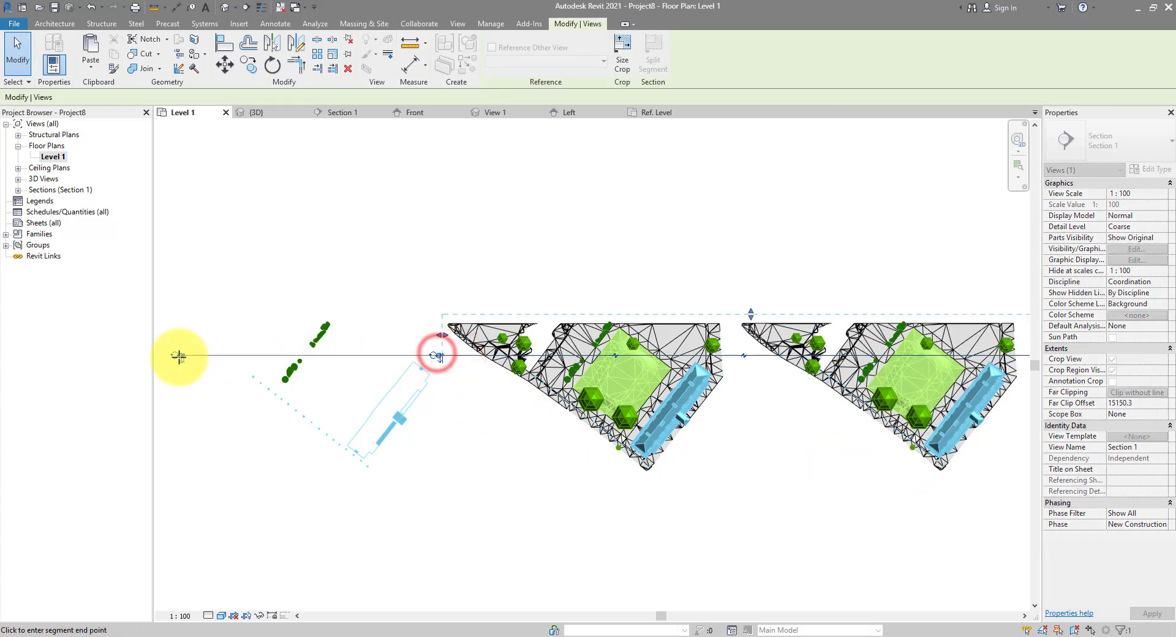
pyautogui.moveTo(442, 335); pyautogui.dragTo(173, 336)
pyautogui.rightClick(300, 281)
pyautogui.click(373, 349)
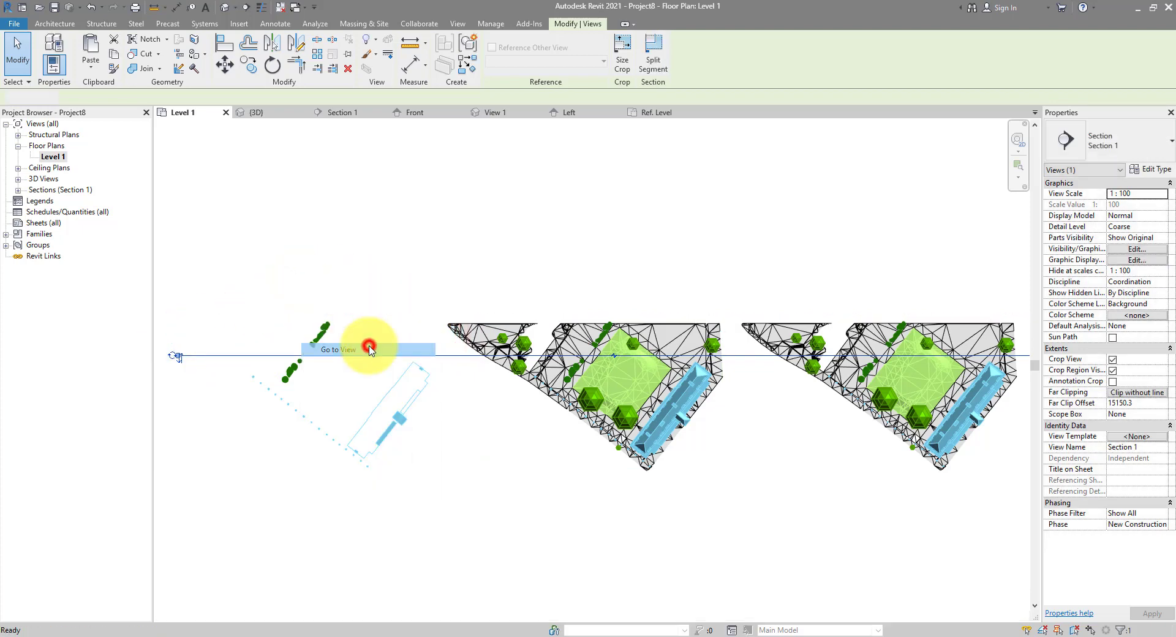
# Select the in-place site in Section 1 and examine how the section cuts it compared with the other two sites.
pyautogui.scroll(-5, 472, 391)
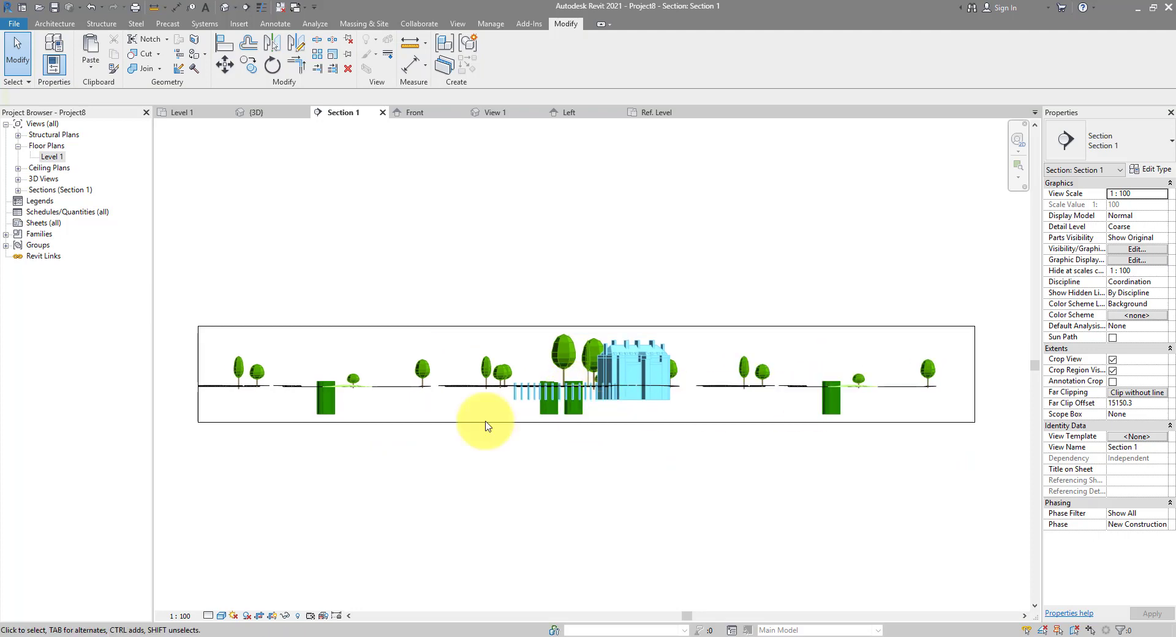
pyautogui.click(332, 388)
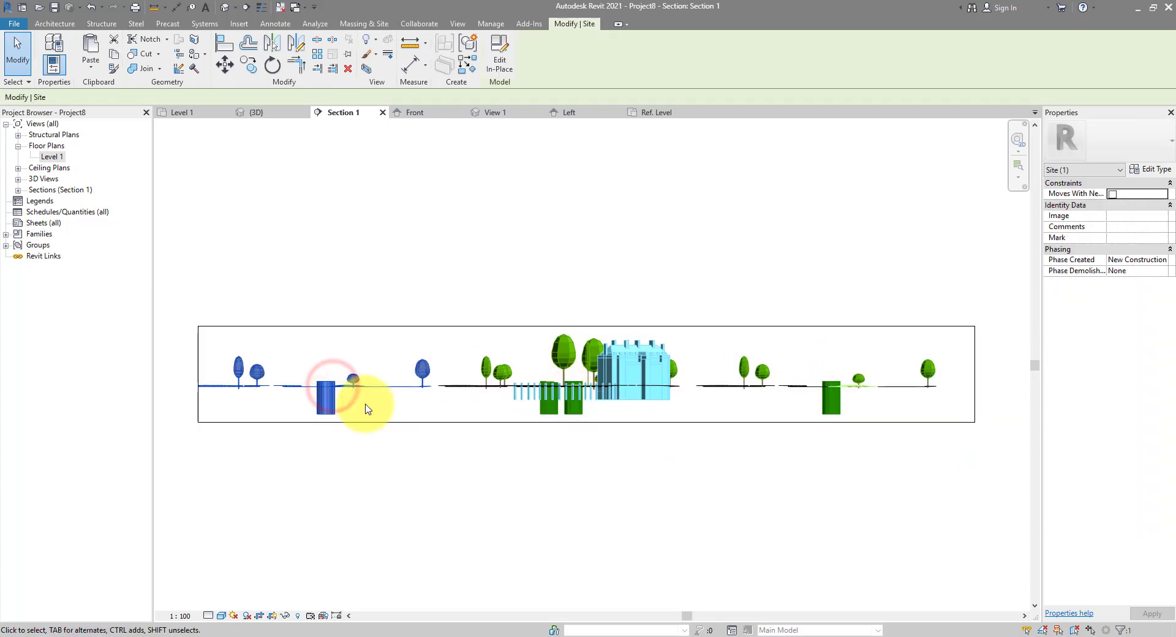
pyautogui.moveTo(402, 368); pyautogui.dragTo(389, 452, button='middle')
pyautogui.moveTo(412, 412); pyautogui.dragTo(420, 467, button='middle')
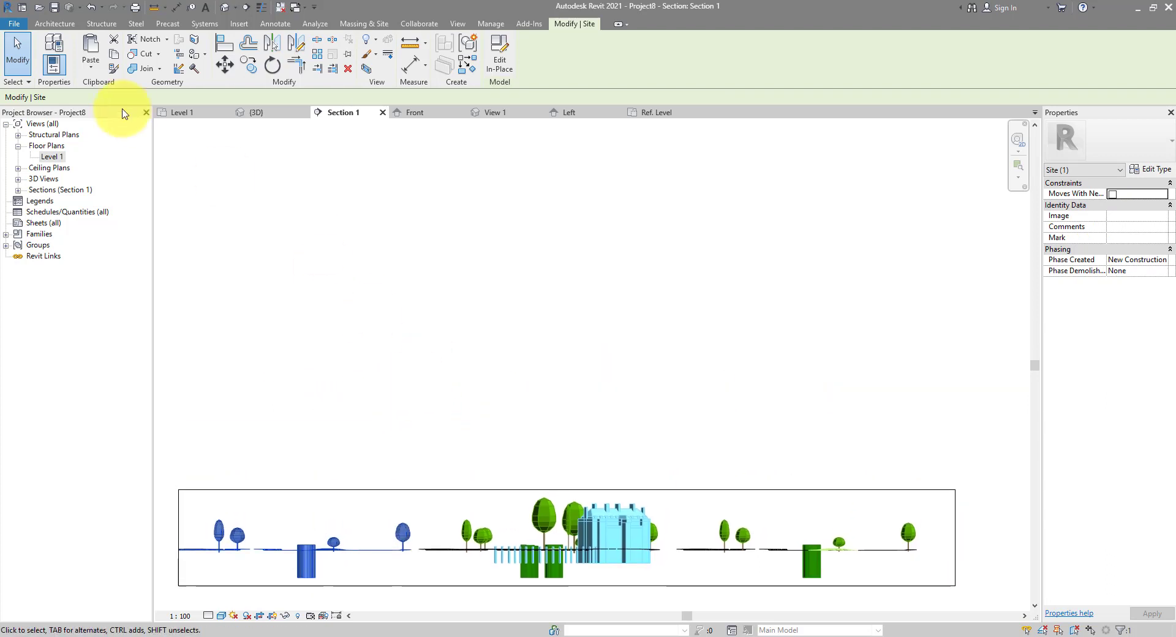
# Unload the new block.dwg link through the project's managed CAD links and apply the change.
pyautogui.click(252, 25)
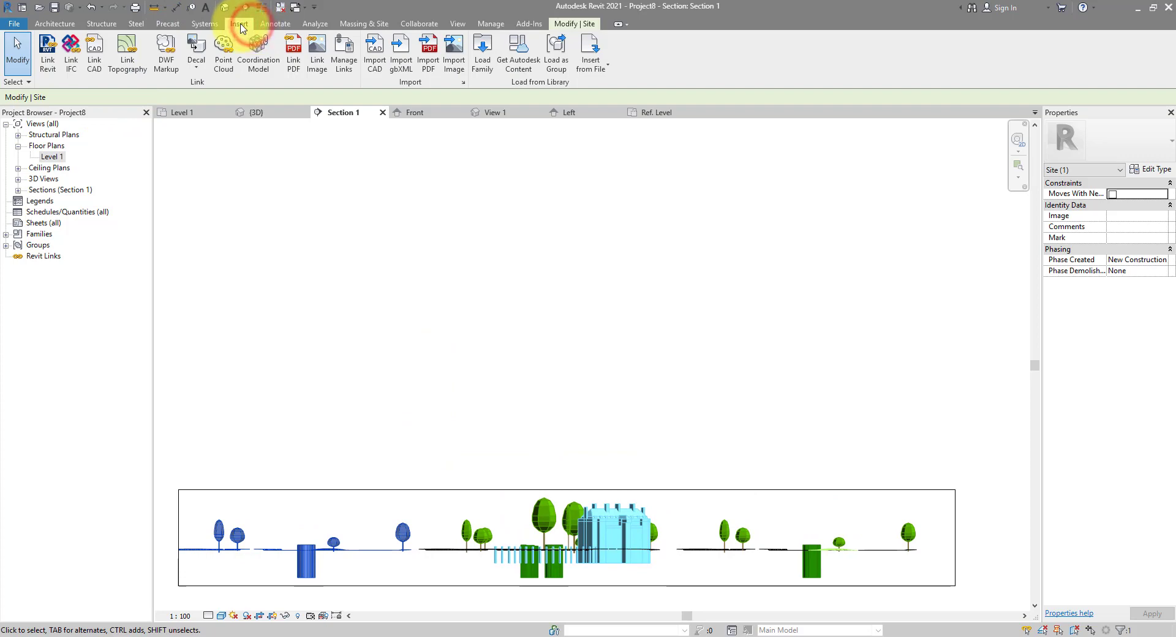
pyautogui.click(342, 54)
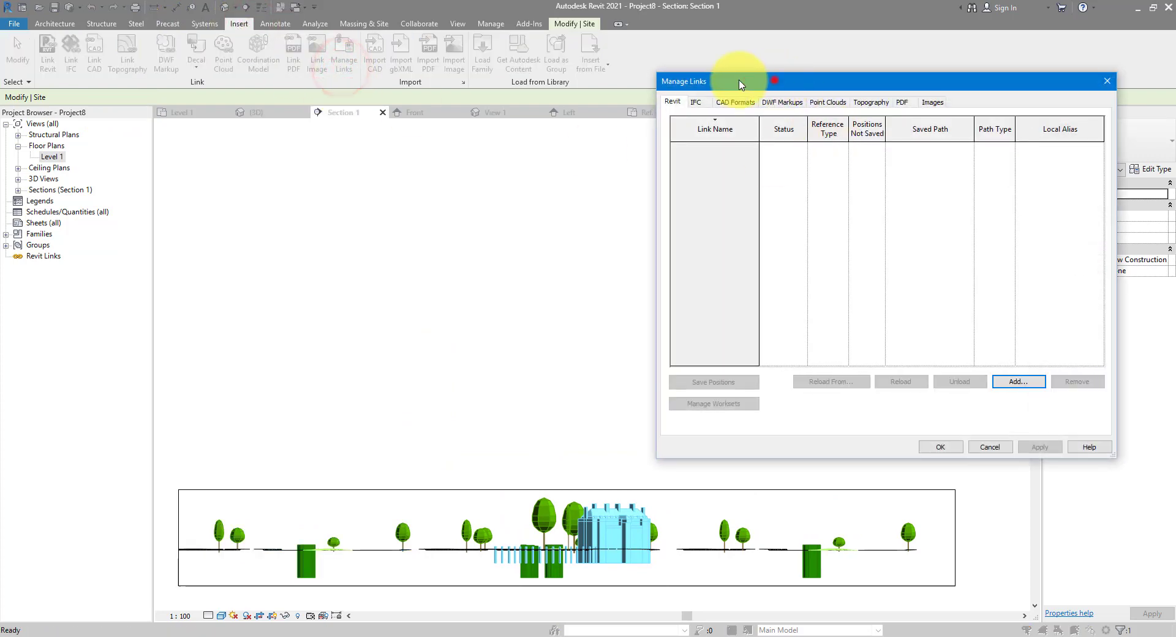
pyautogui.moveTo(742, 84); pyautogui.dragTo(543, 84)
pyautogui.click(537, 101)
pyautogui.click(541, 147)
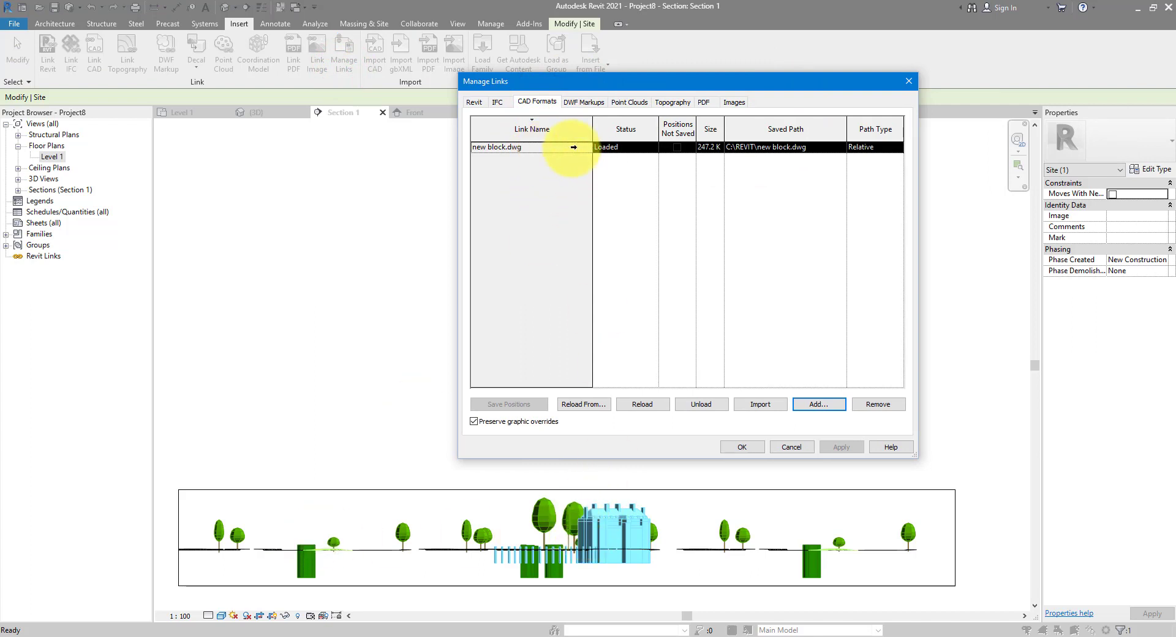
pyautogui.click(573, 147)
pyautogui.click(704, 405)
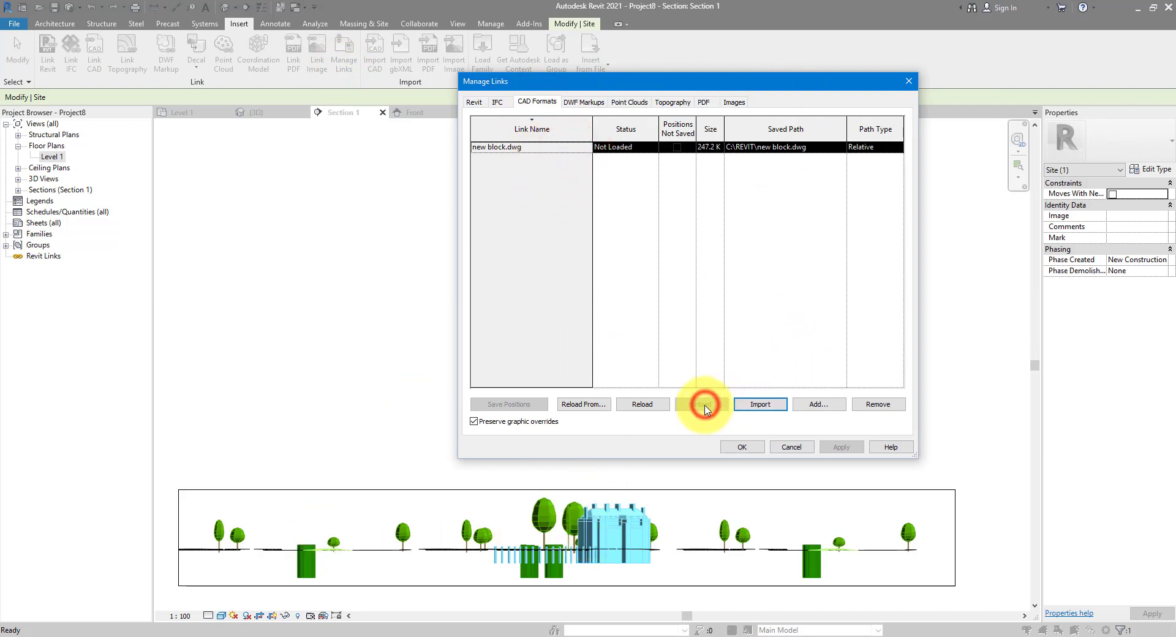
pyautogui.click(743, 447)
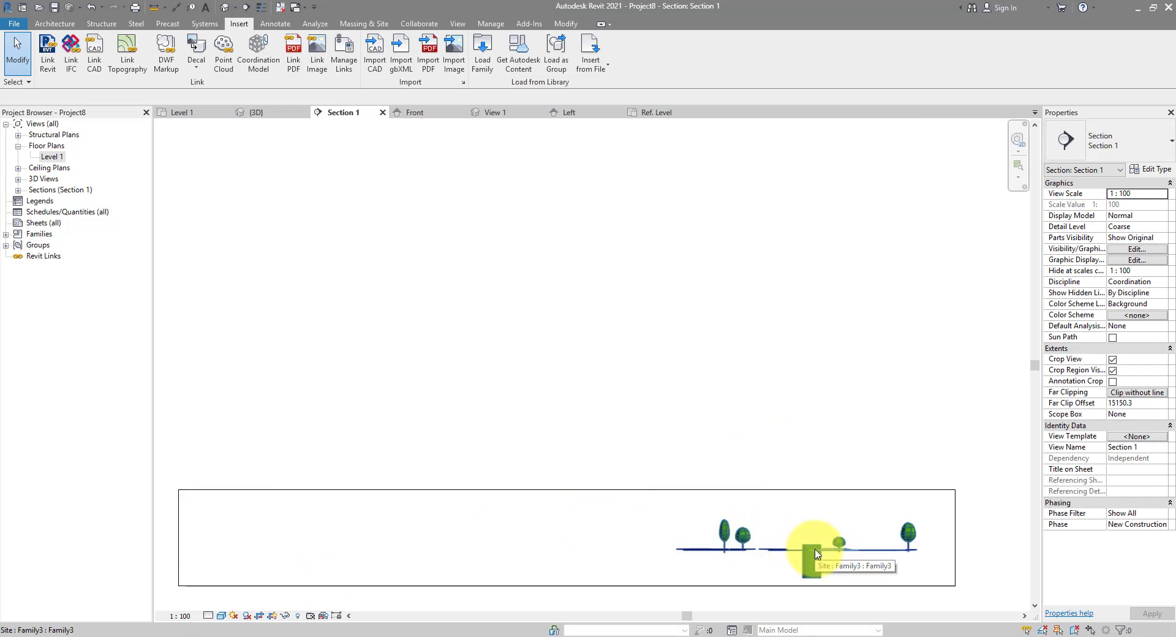
# Check the section area of the linked and in-place sites for any remaining geometry.
pyautogui.moveTo(574, 519); pyautogui.dragTo(263, 562)
pyautogui.moveTo(252, 560); pyautogui.dragTo(226, 564)
pyautogui.click(409, 318)
# Reload the unloaded new block.dwg link through the project's managed CAD links and accept the change.
pyautogui.click(345, 61)
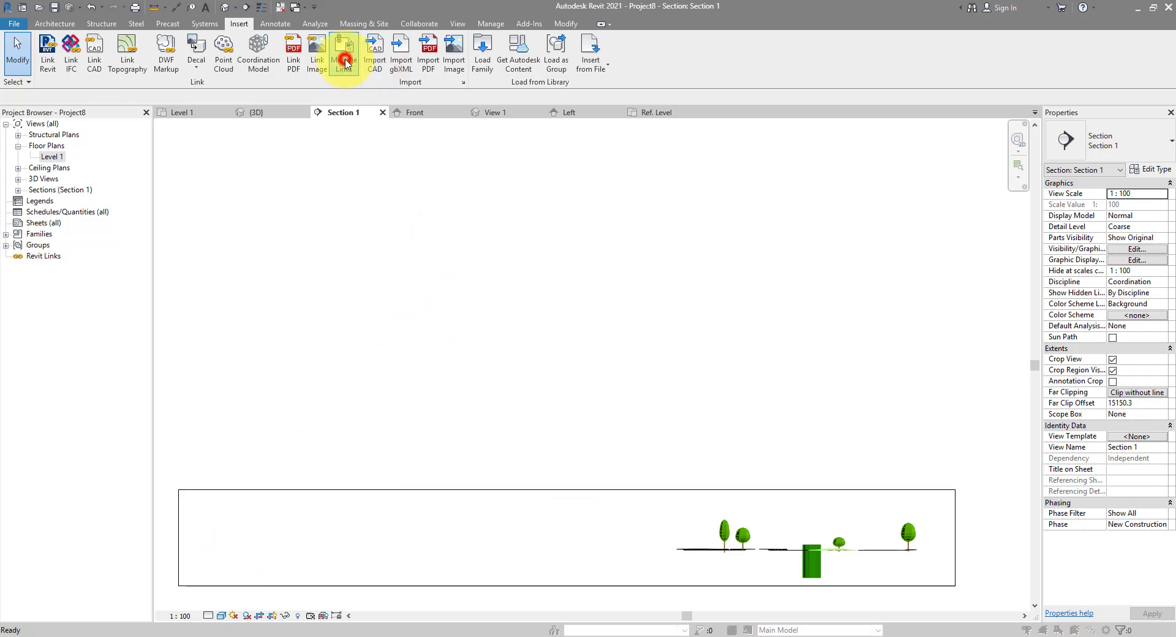
pyautogui.click(529, 102)
pyautogui.click(536, 146)
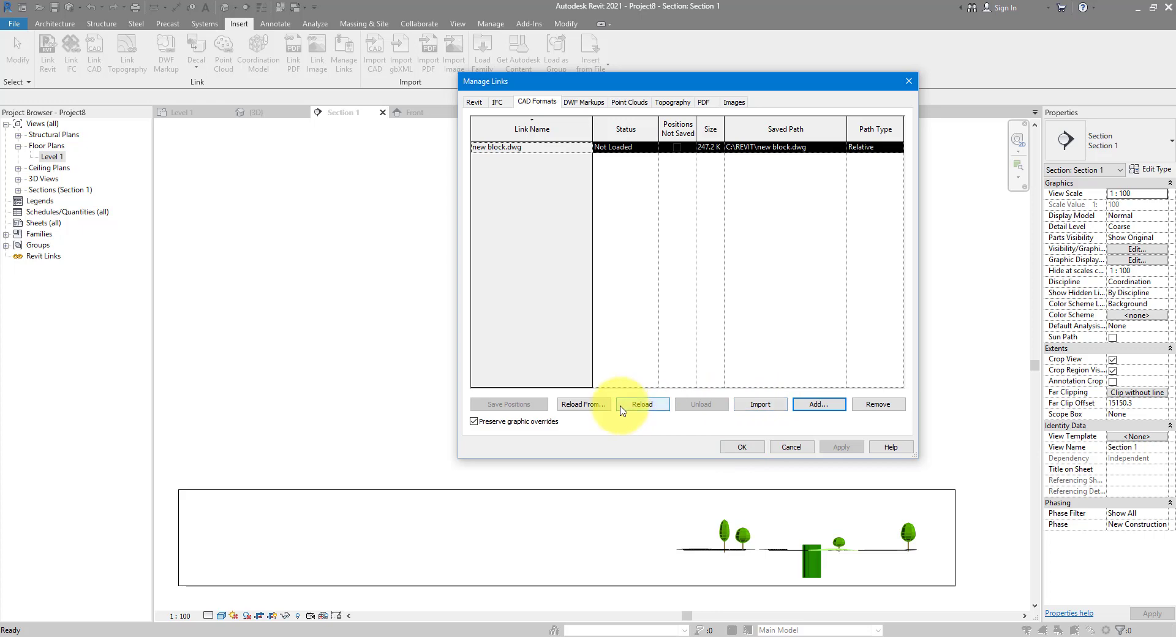
pyautogui.click(641, 404)
pyautogui.click(742, 446)
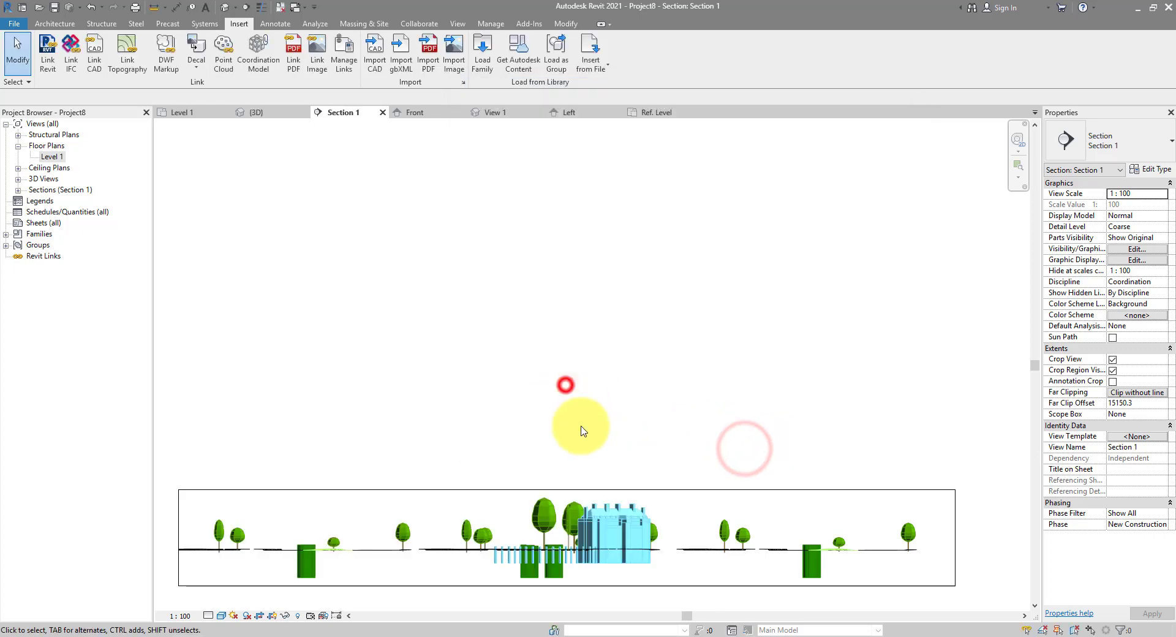
# Delete the linked new block.dwg site and the loaded Family3 site from the section view, keeping the in-place site.
pyautogui.click(615, 509)
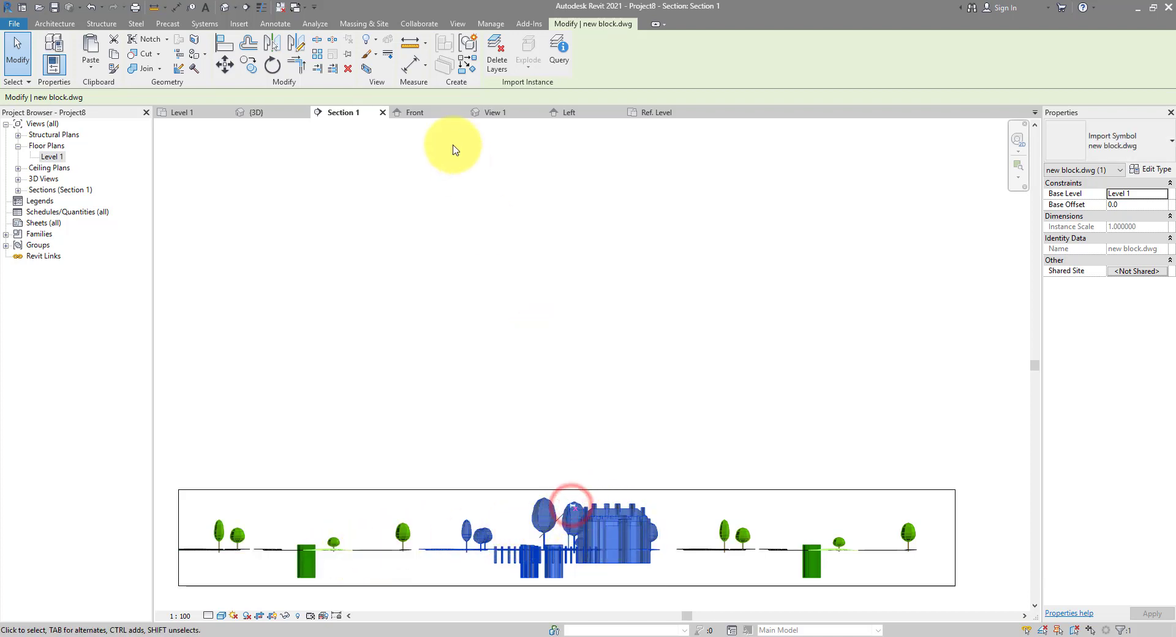
pyautogui.click(348, 68)
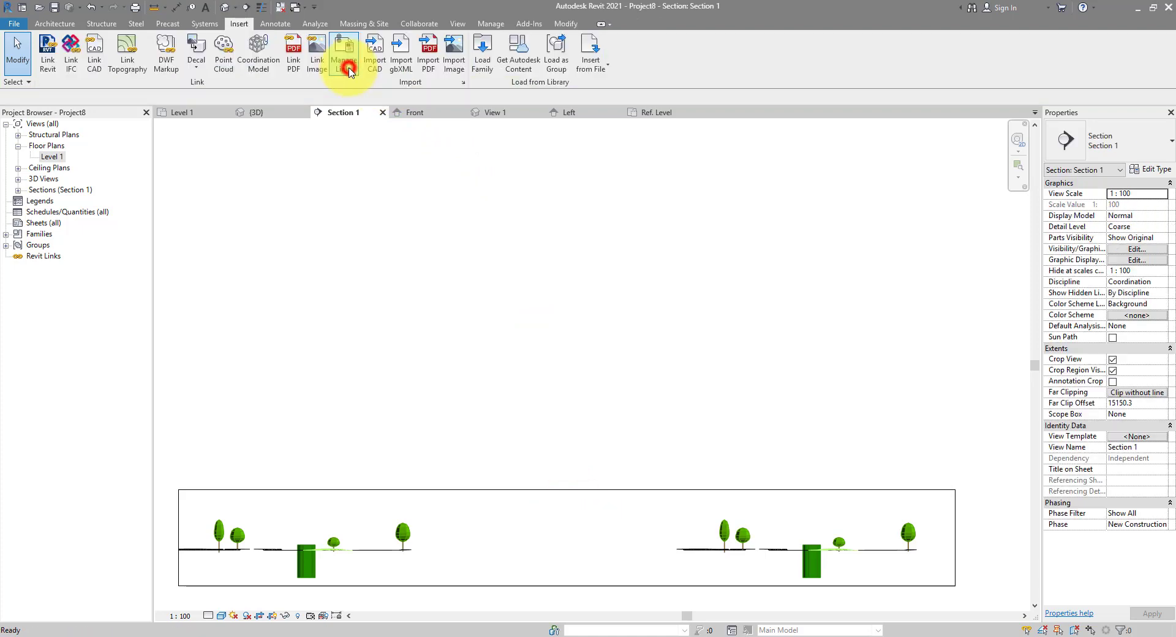
pyautogui.click(729, 524)
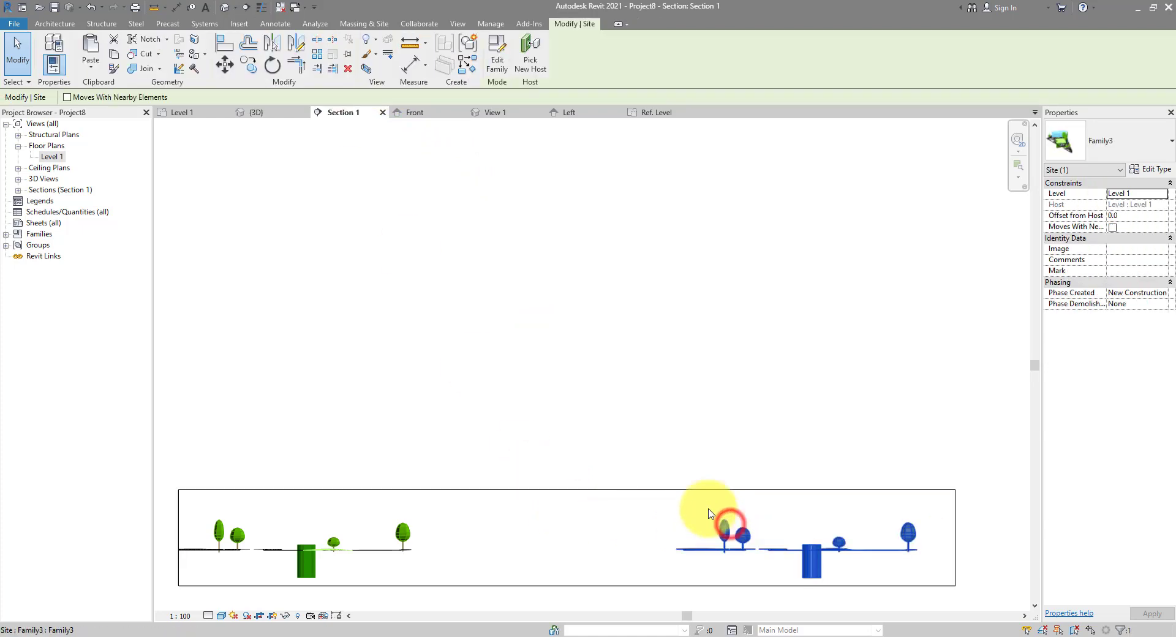
pyautogui.click(348, 69)
pyautogui.click(527, 322)
# Select the in-place site in Section 1 and inspect it, including against the section line in the Level 1 floor plan.
pyautogui.click(400, 549)
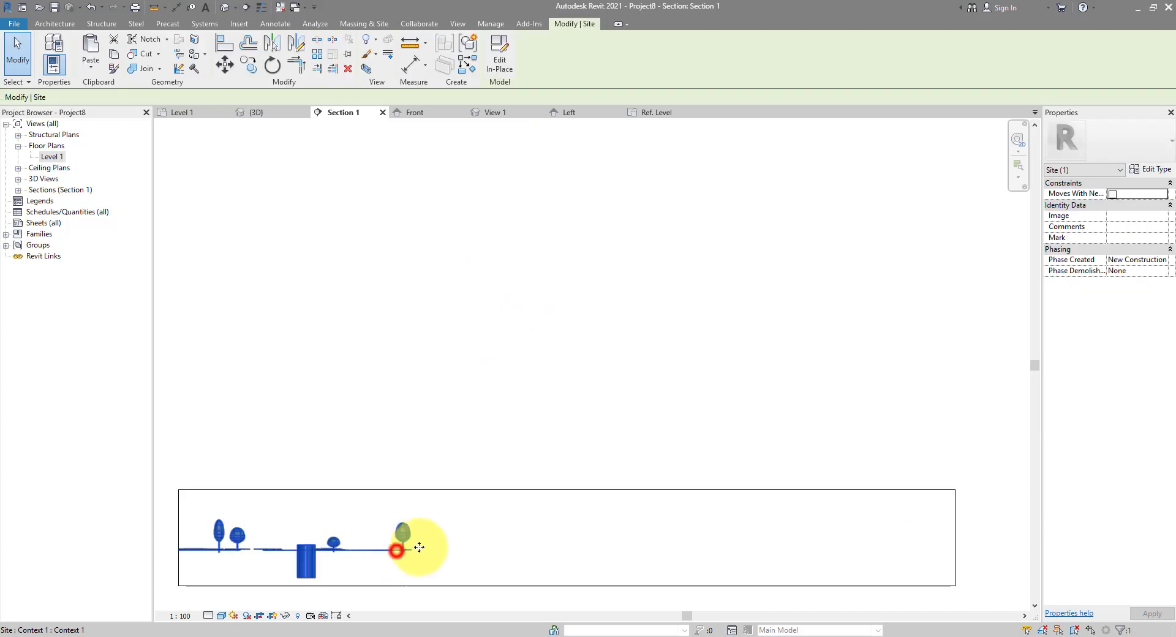
pyautogui.scroll(5, 388, 514)
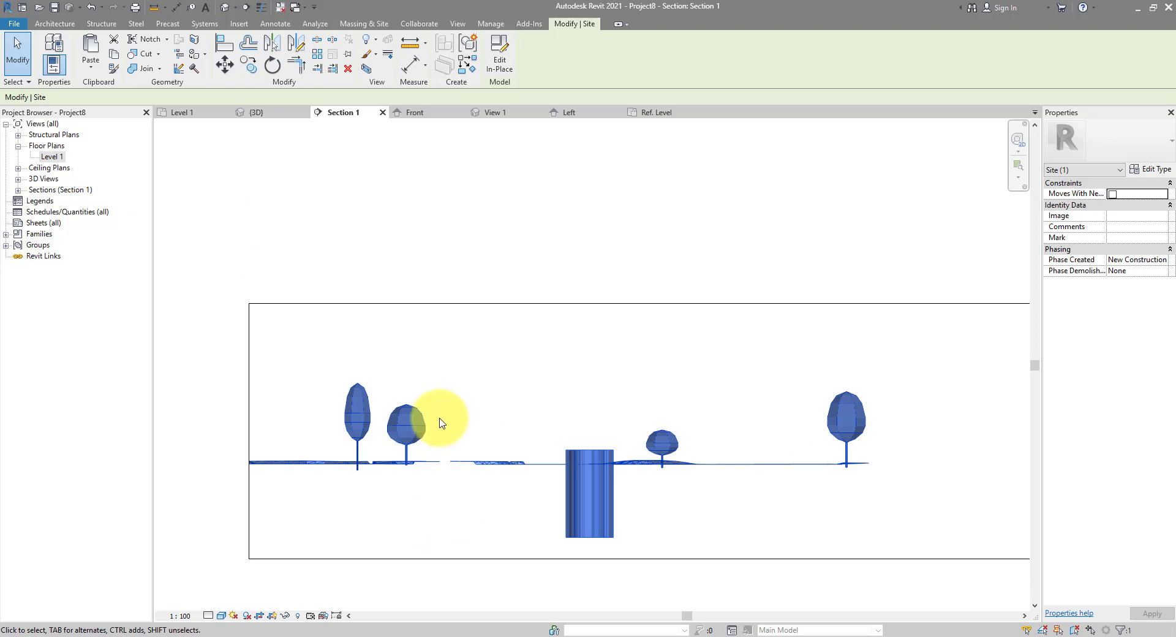
pyautogui.doubleClick(52, 157)
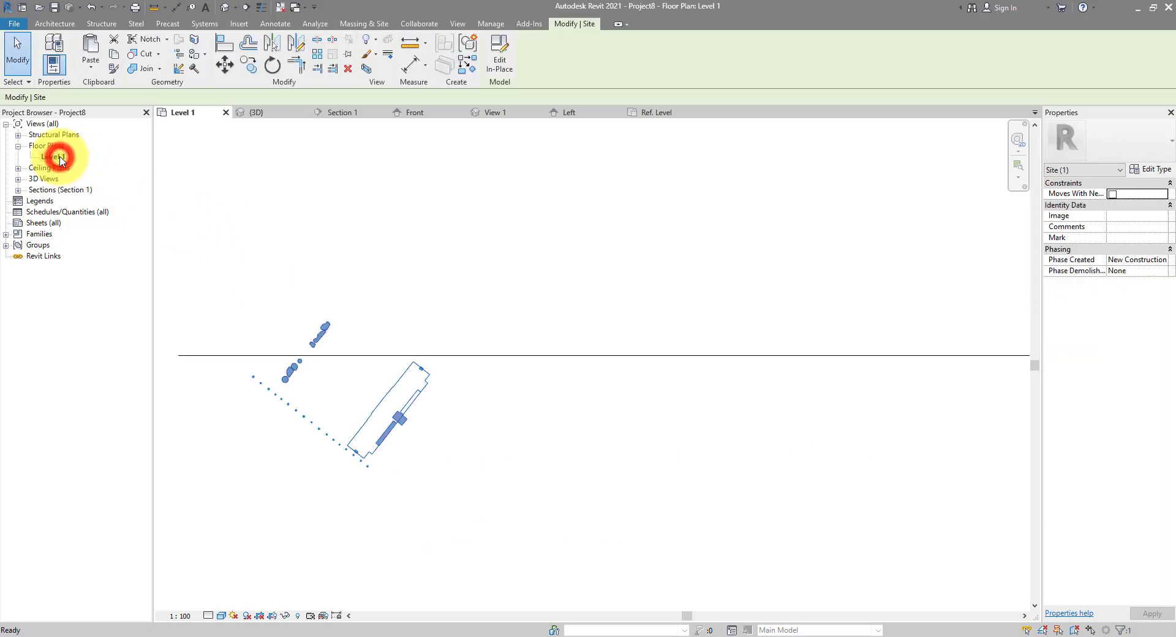
pyautogui.click(404, 382)
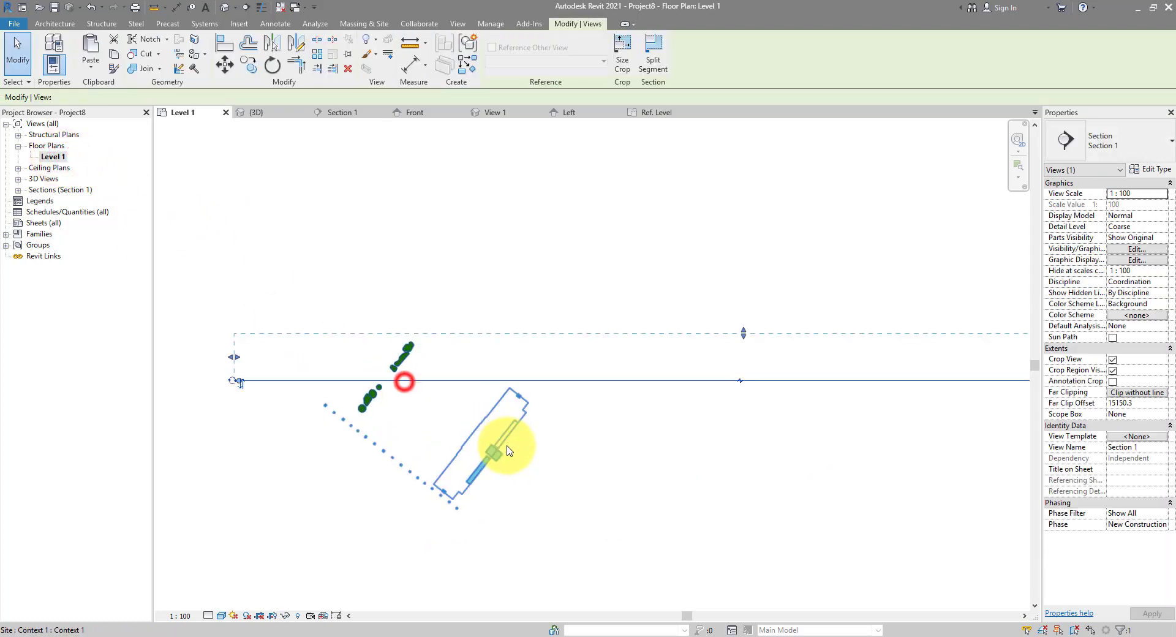
pyautogui.click(560, 436)
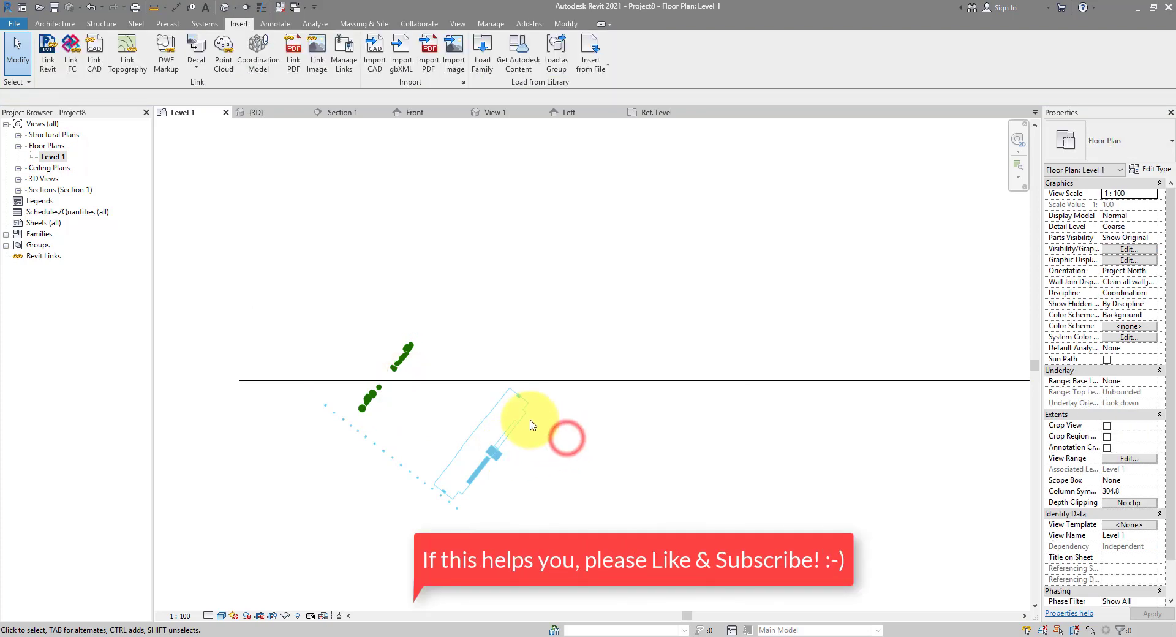